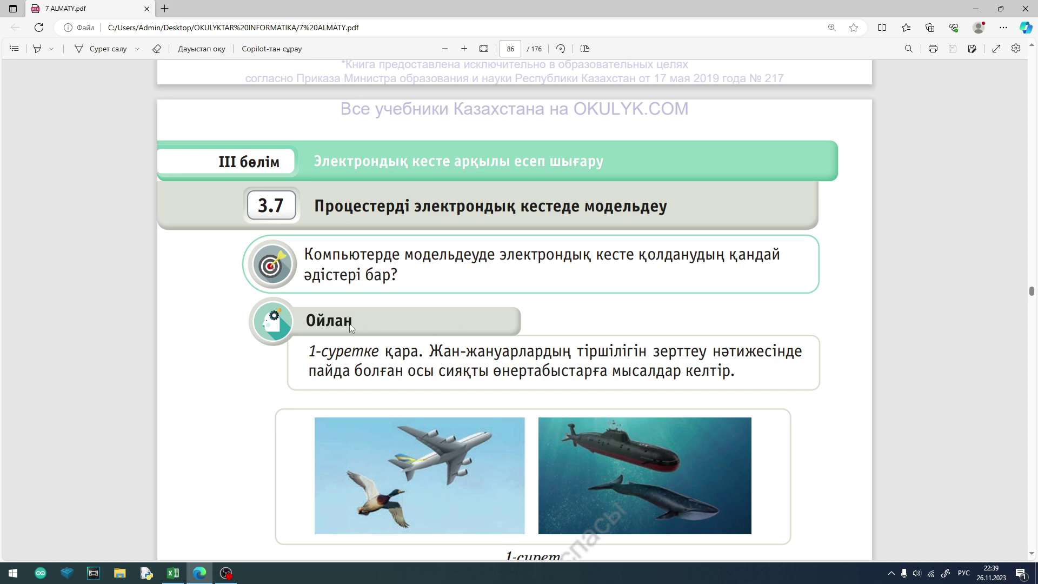
Read textbook section 3.7 on spreadsheet modelling, from the introduction and modelling stages through to the explanation of cell addresses.
scroll(352, 325, down, 4)
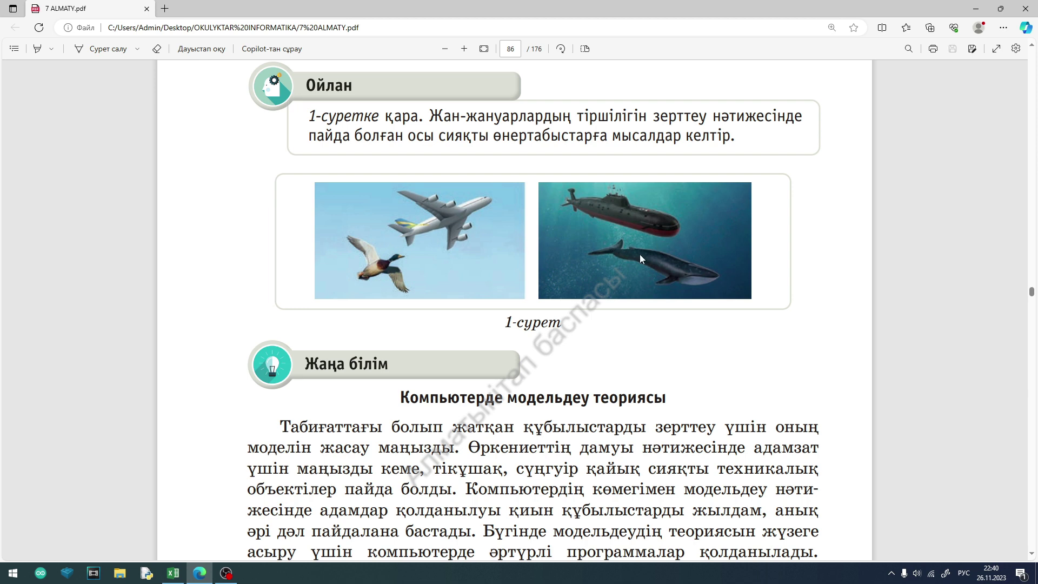
scroll(631, 257, down, 5)
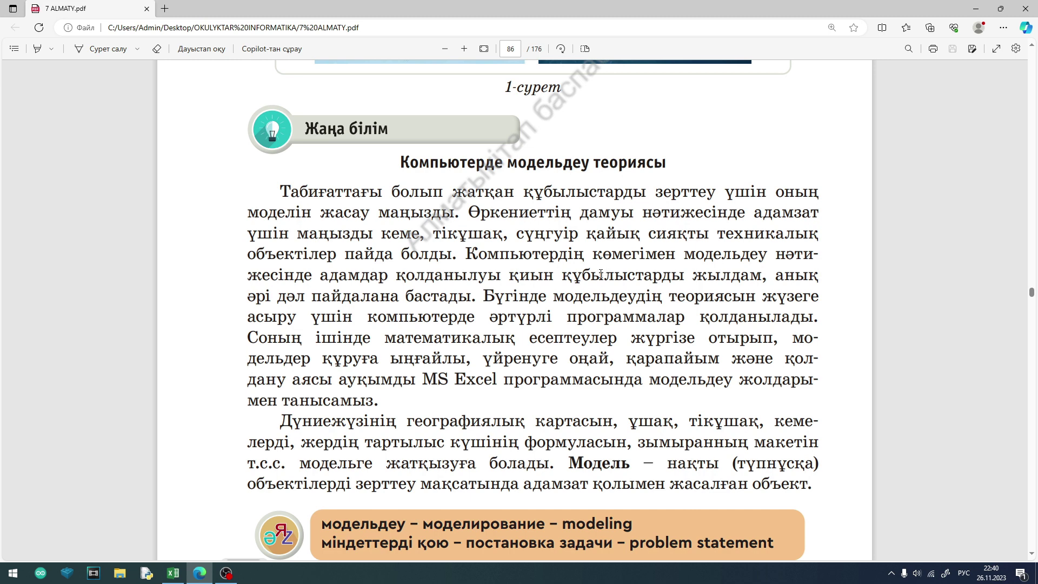
scroll(517, 345, down, 3)
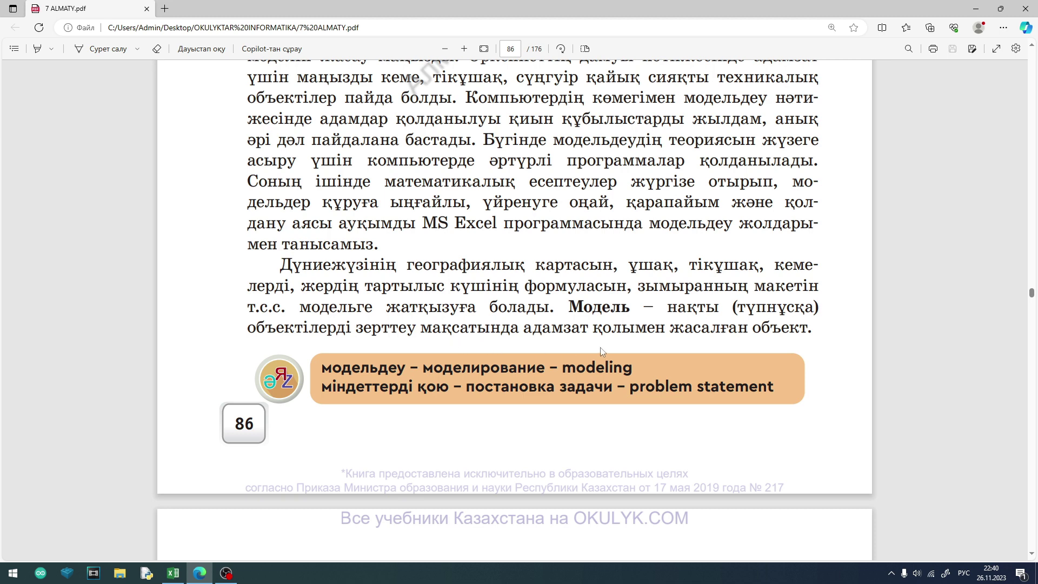
scroll(585, 348, down, 5)
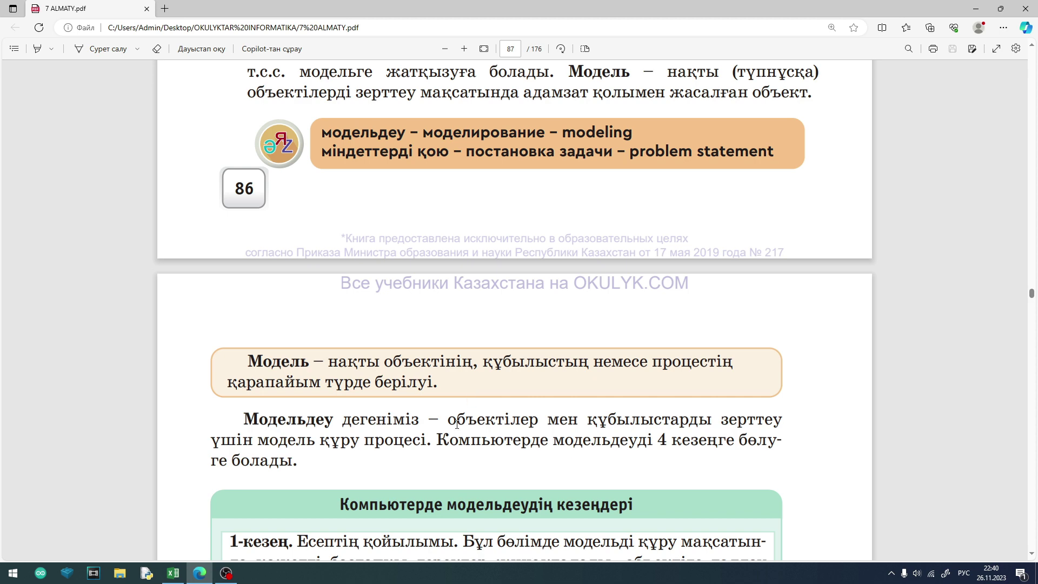
scroll(472, 386, down, 4)
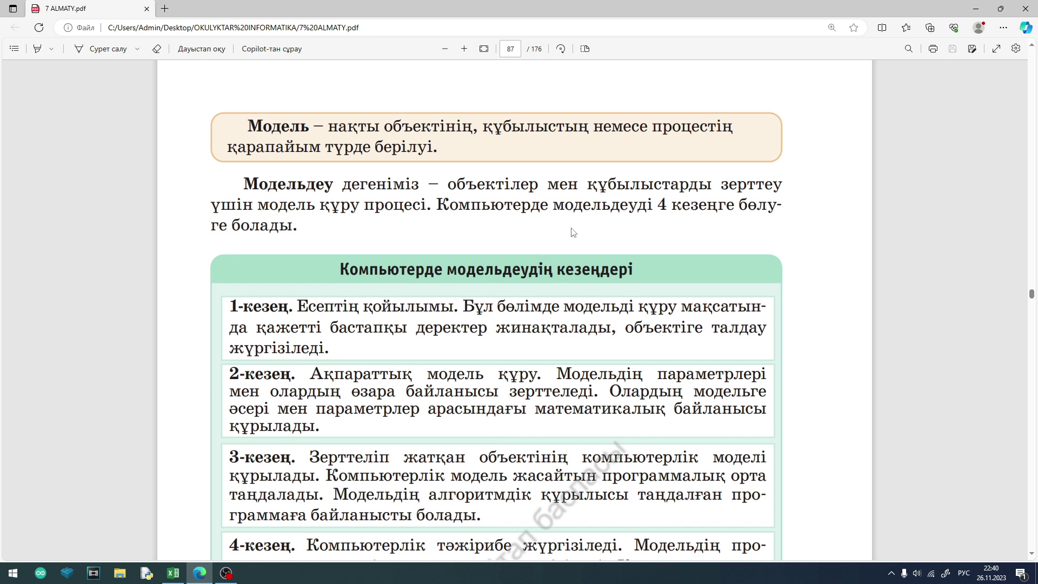
scroll(472, 344, down, 1)
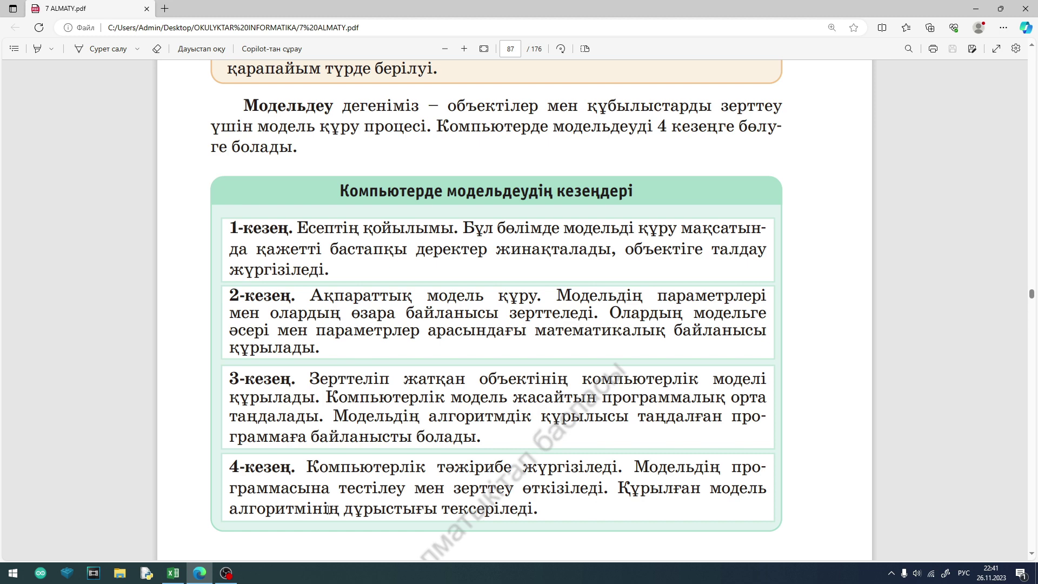
scroll(328, 509, down, 6)
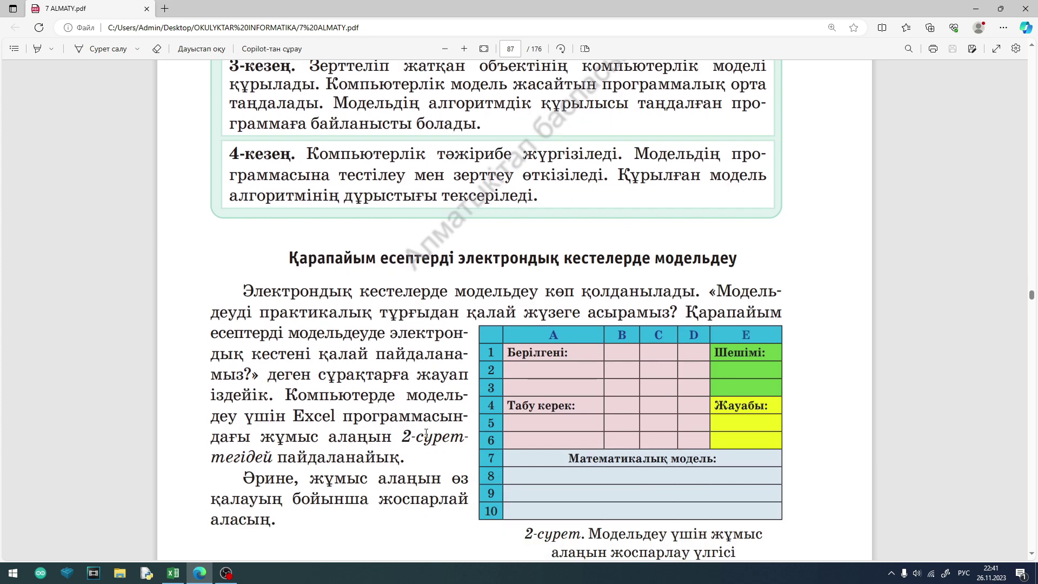
scroll(541, 330, down, 2)
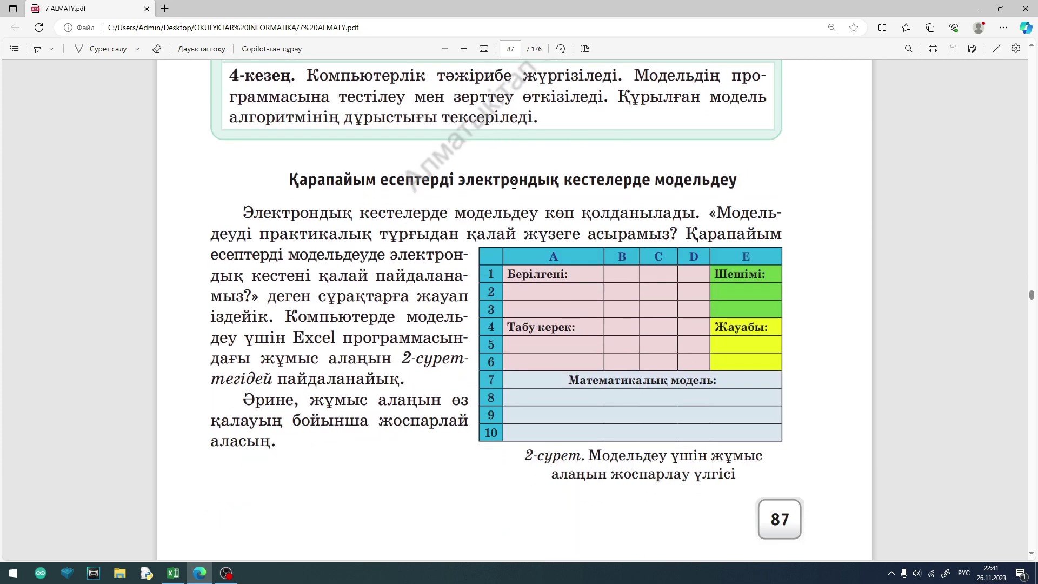
scroll(664, 356, down, 8)
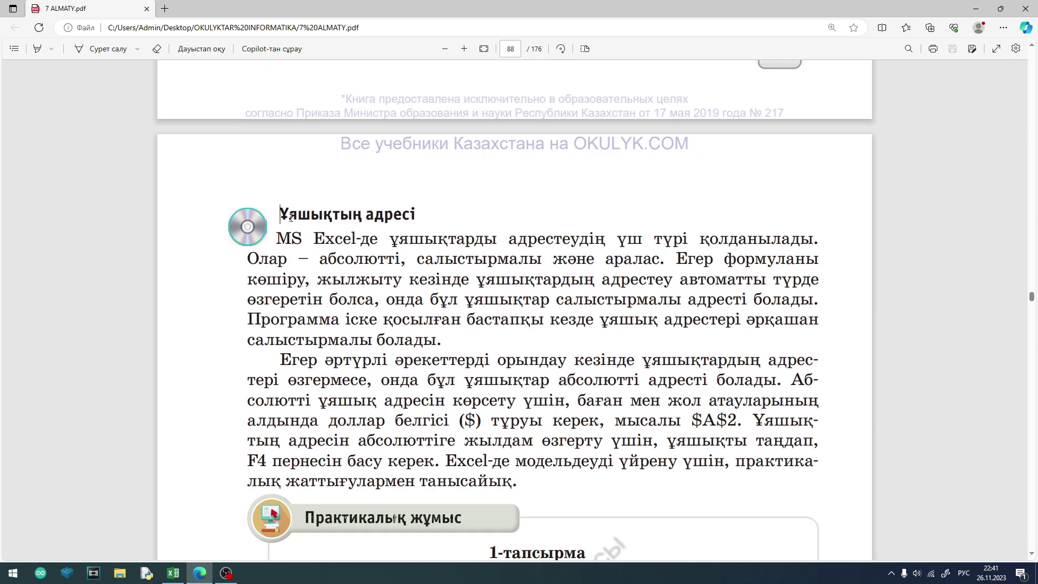
drag(291, 217, 423, 144)
click(423, 143)
scroll(427, 219, down, 3)
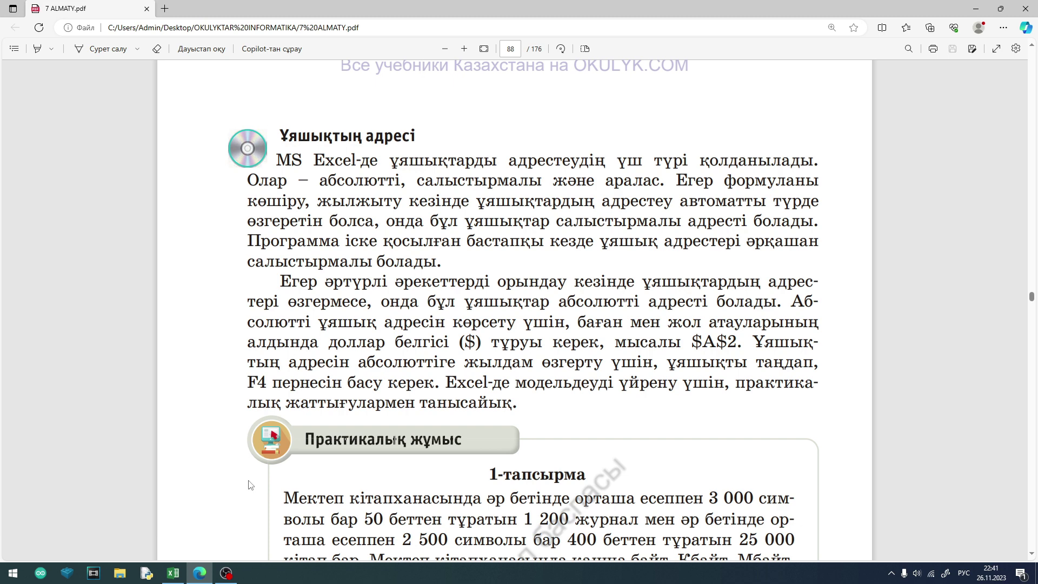
click(173, 572)
click(284, 283)
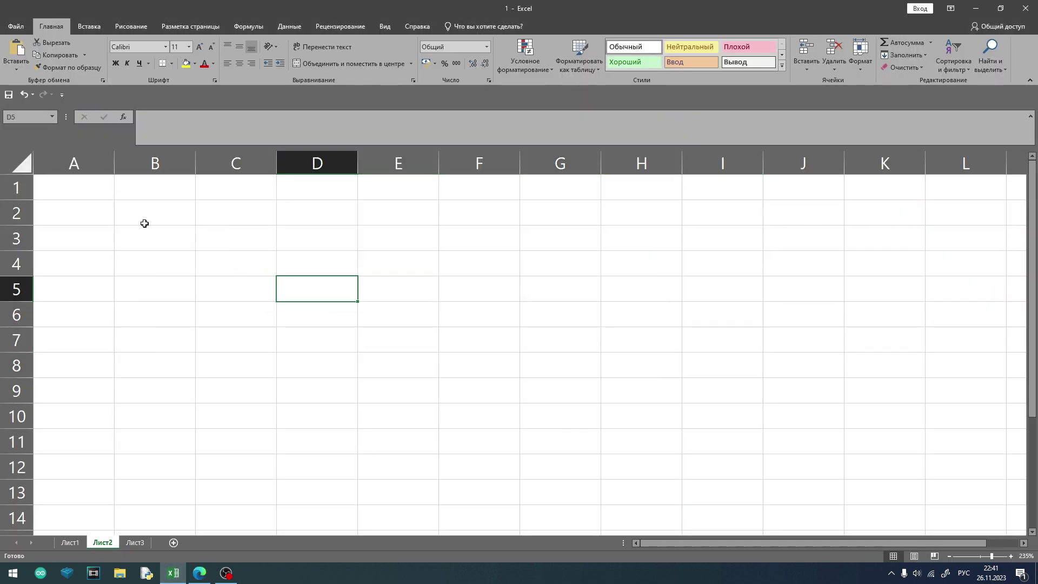
click(144, 224)
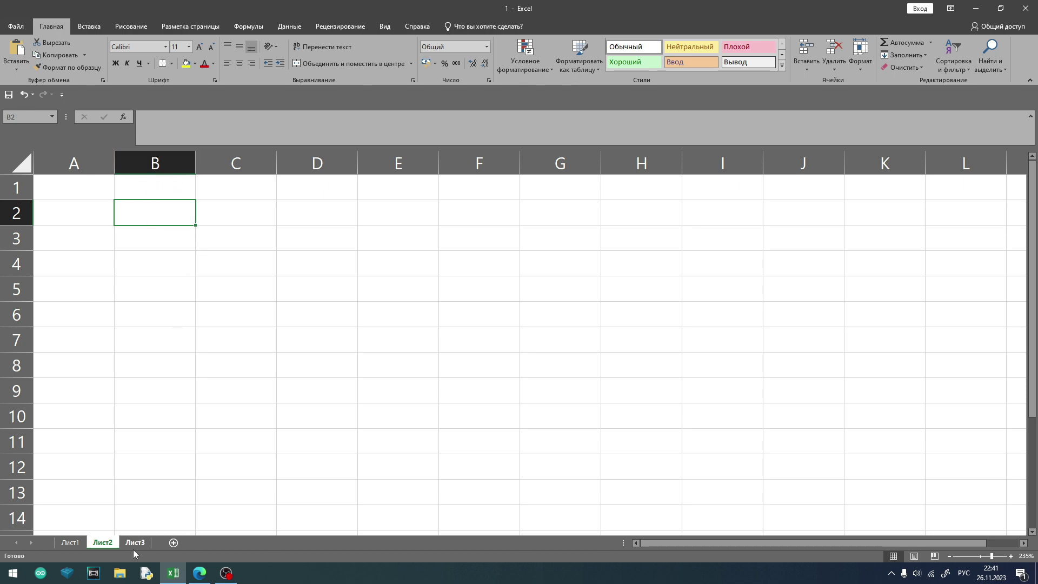
click(199, 573)
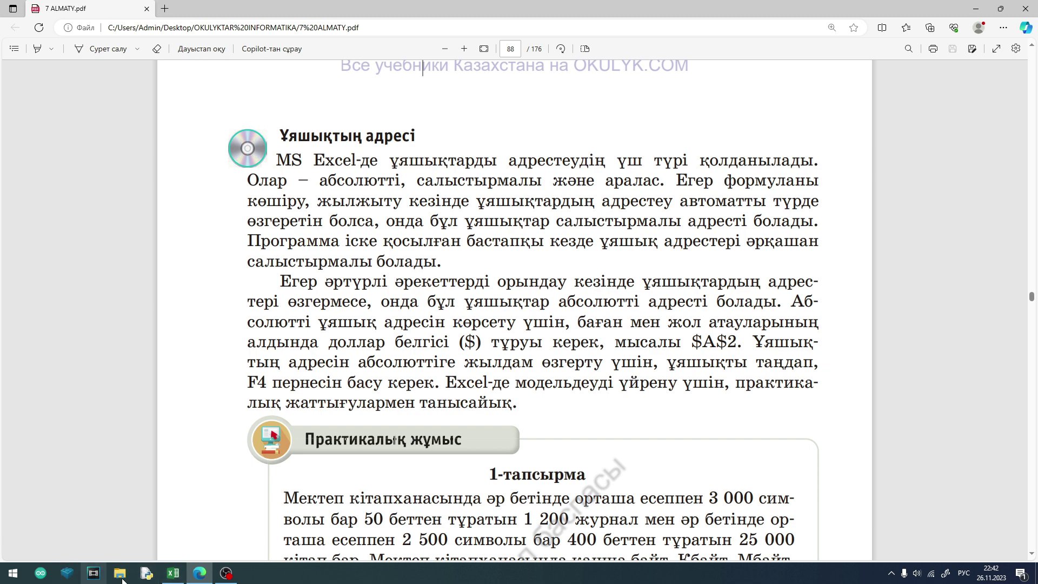
Switch to the Excel workbook and enter 10 in cell B2 and 15 in cell C2 of sheet Лист2.
click(173, 574)
click(161, 231)
click(163, 219)
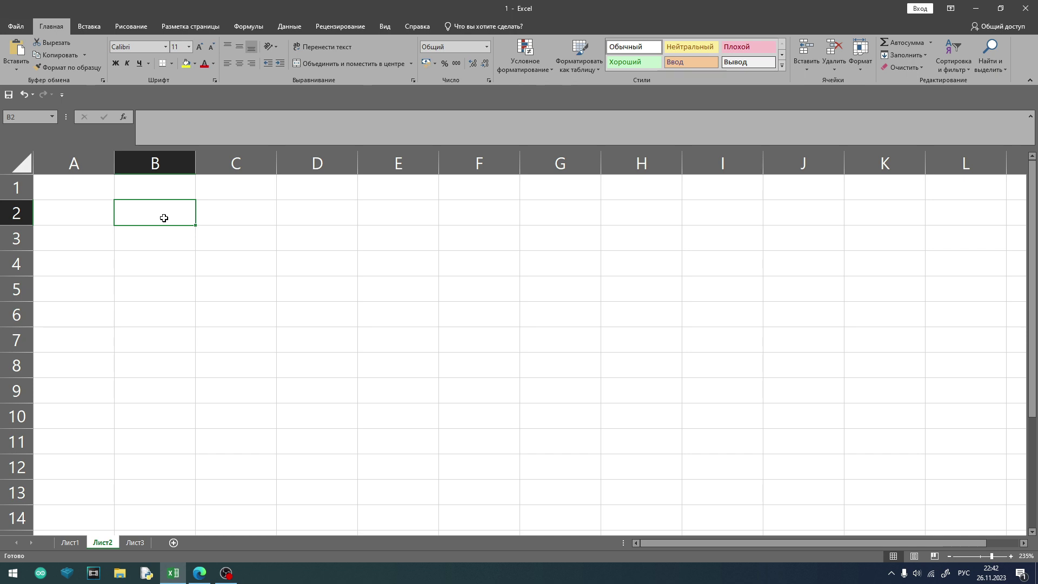
text(10)
key(Tab)
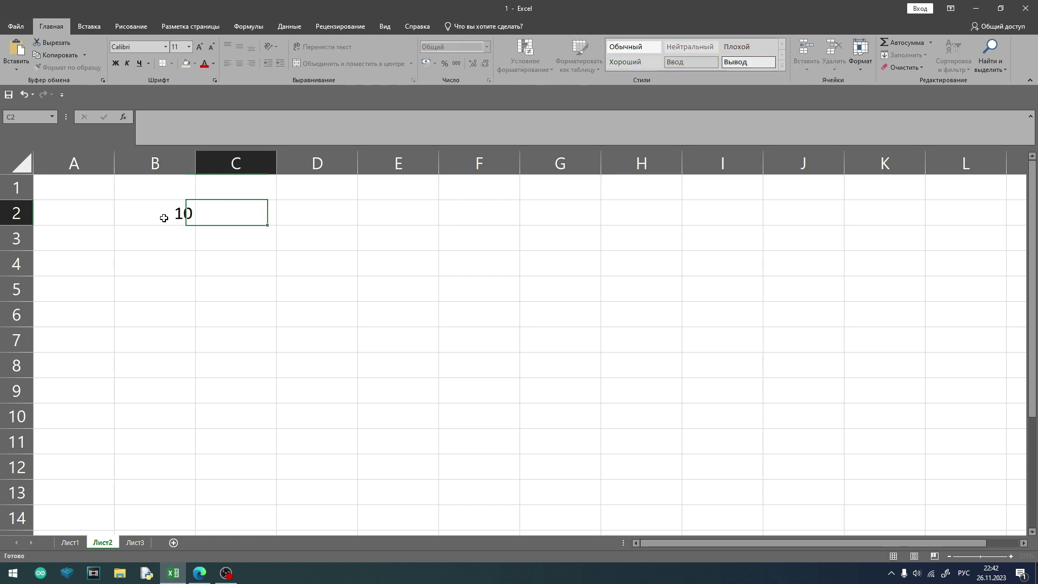
text(15)
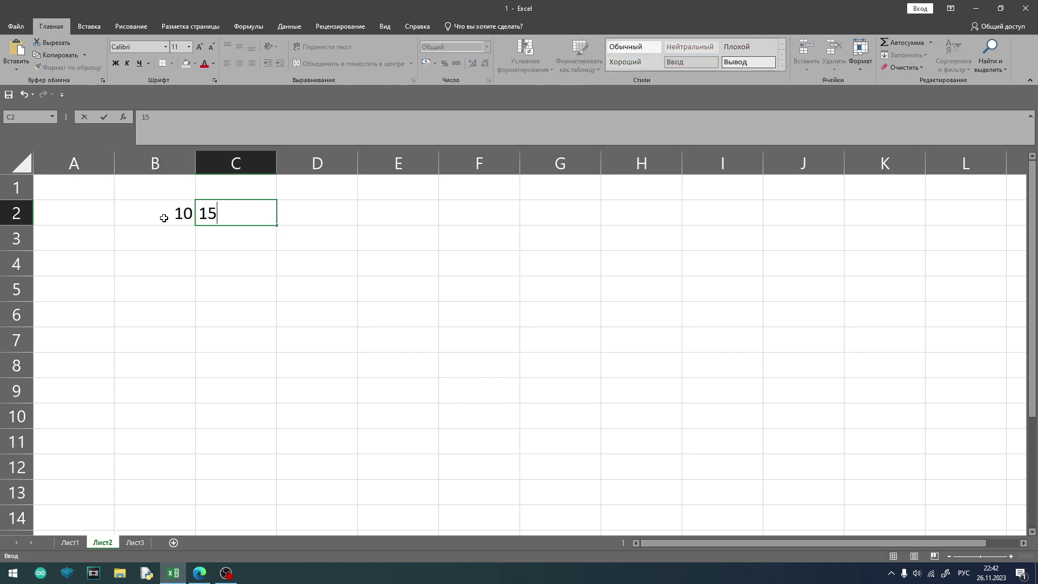
Enter the heading "1 дерек" in cell B1, switching the input language to Kazakh for the text.
click(175, 193)
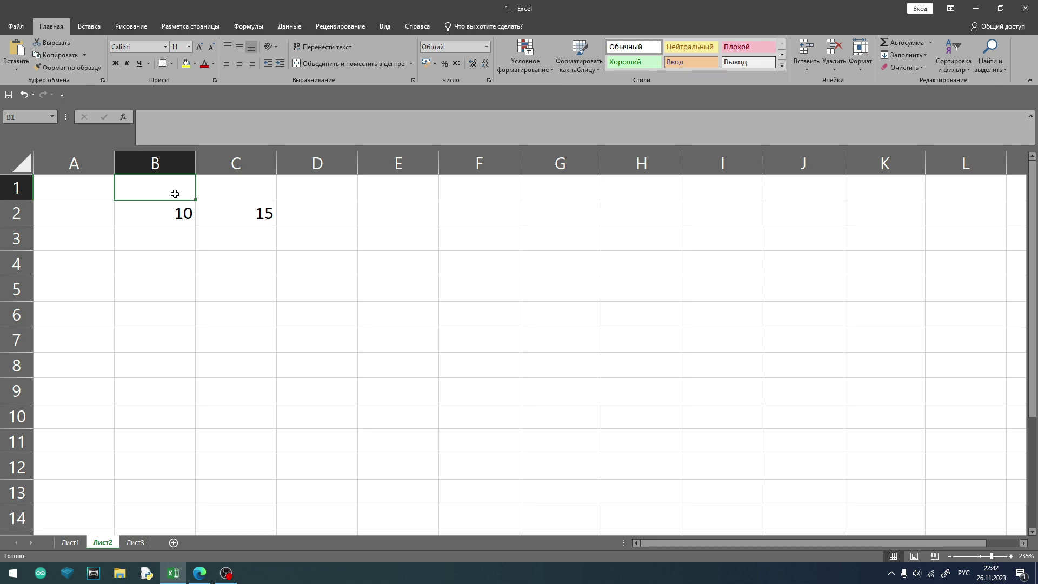
text(1)
key(Return)
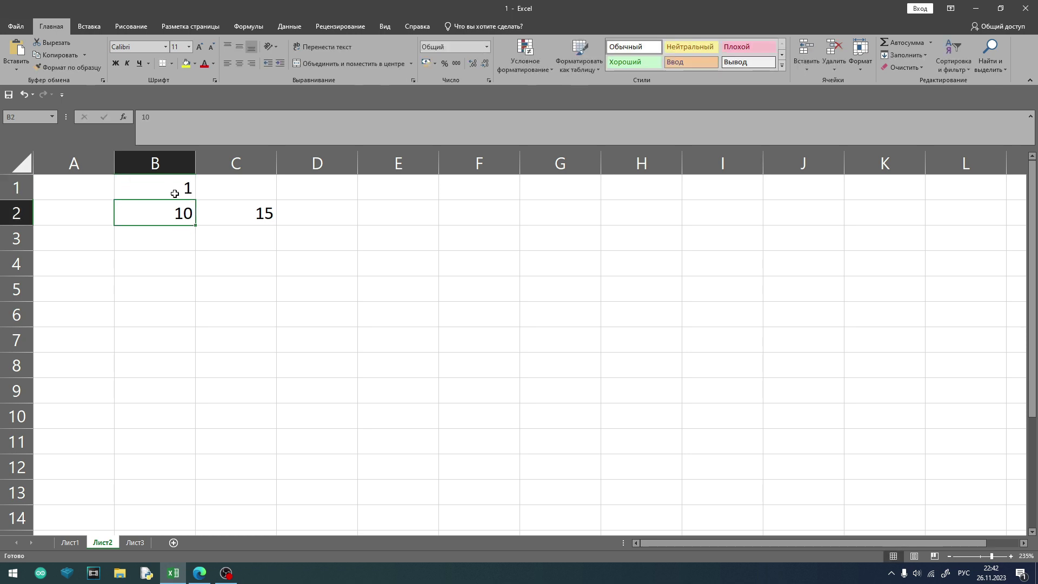
click(175, 193)
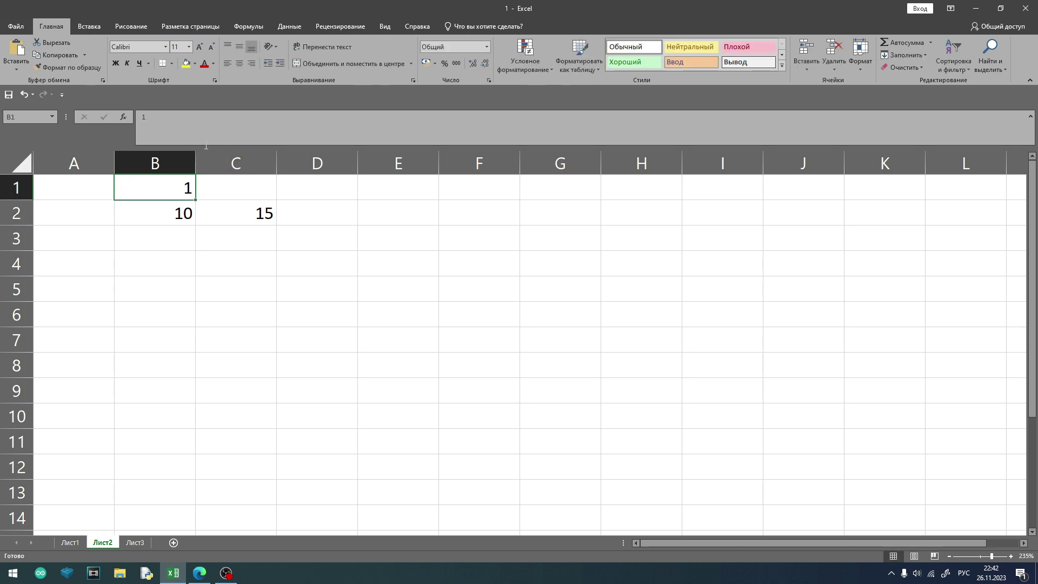
click(215, 132)
key(alt+shift)
key(alt+shift)
text(дер)
text(ек)
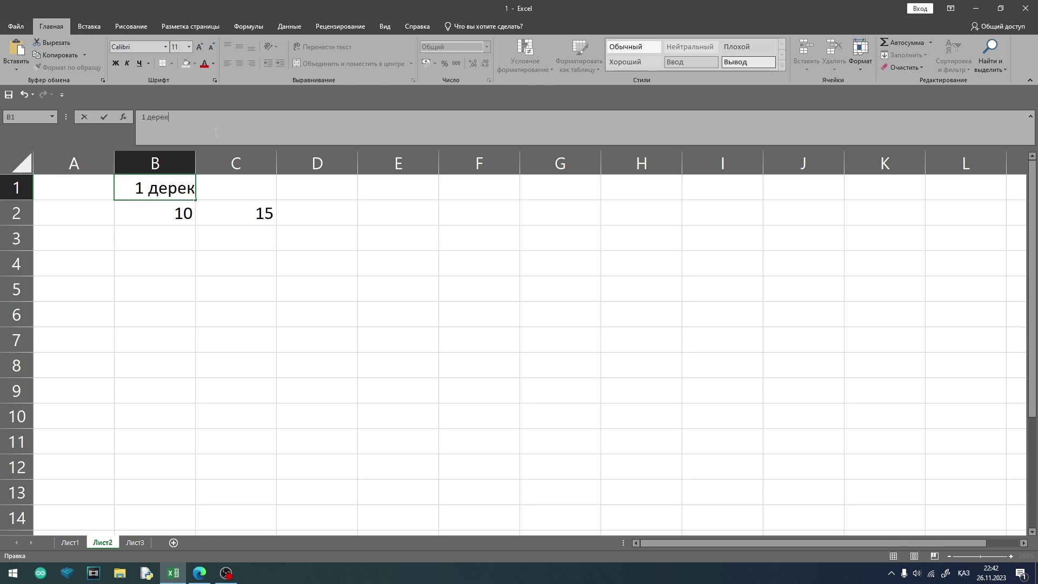
Enter the heading "2 дерек" in cell C1 above the second value.
click(244, 187)
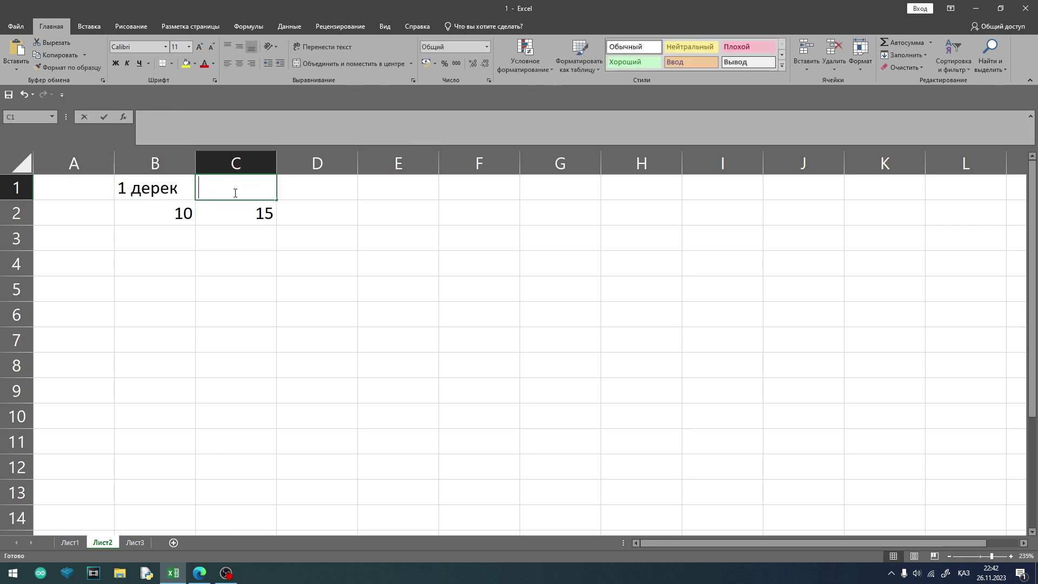
text(2 дерек)
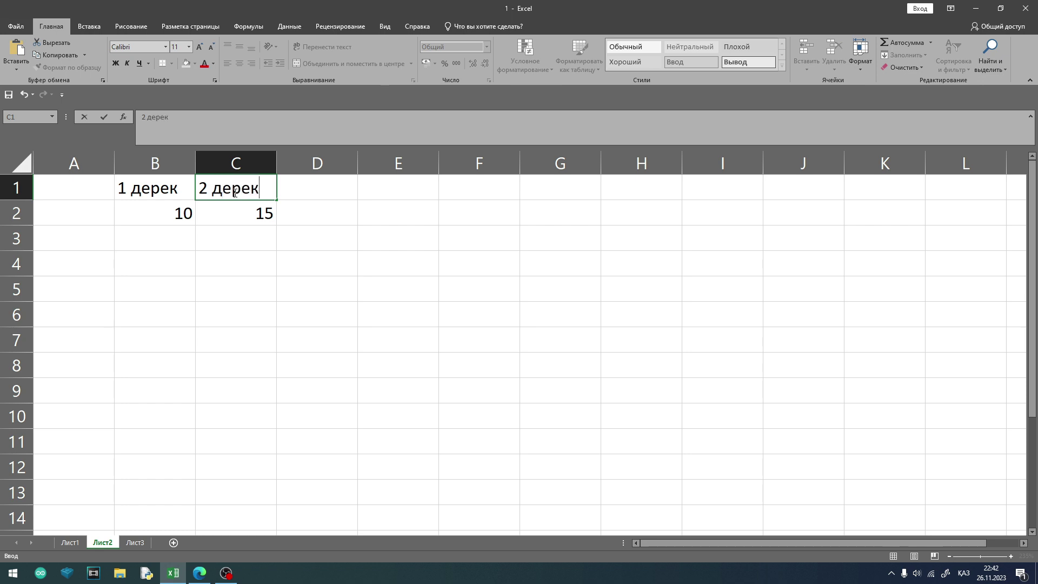
click(260, 288)
click(181, 213)
click(241, 216)
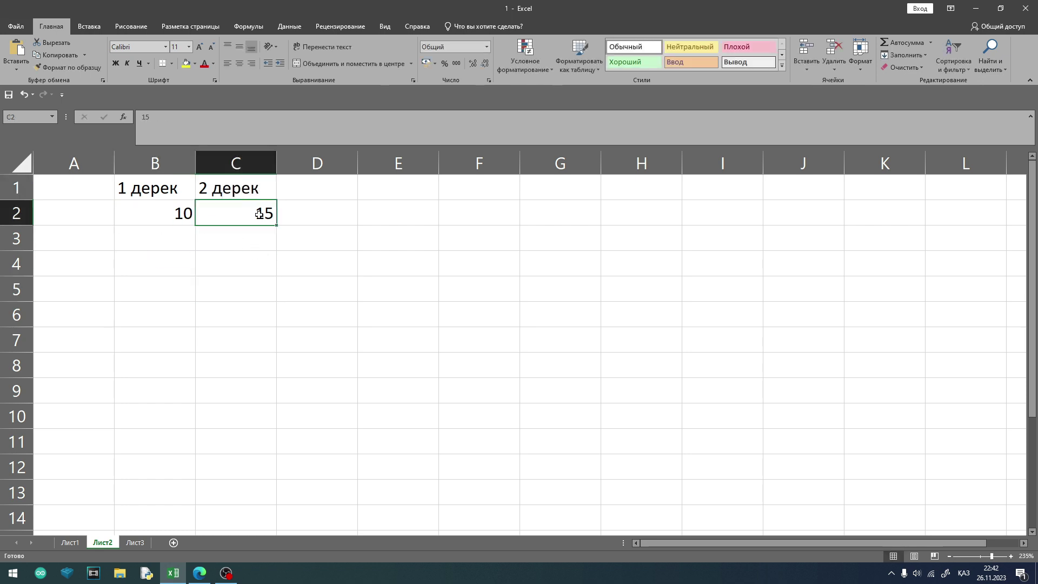
Enter the heading "жалпы соммасы" in cell D1 and wrap its text within the cell.
click(337, 195)
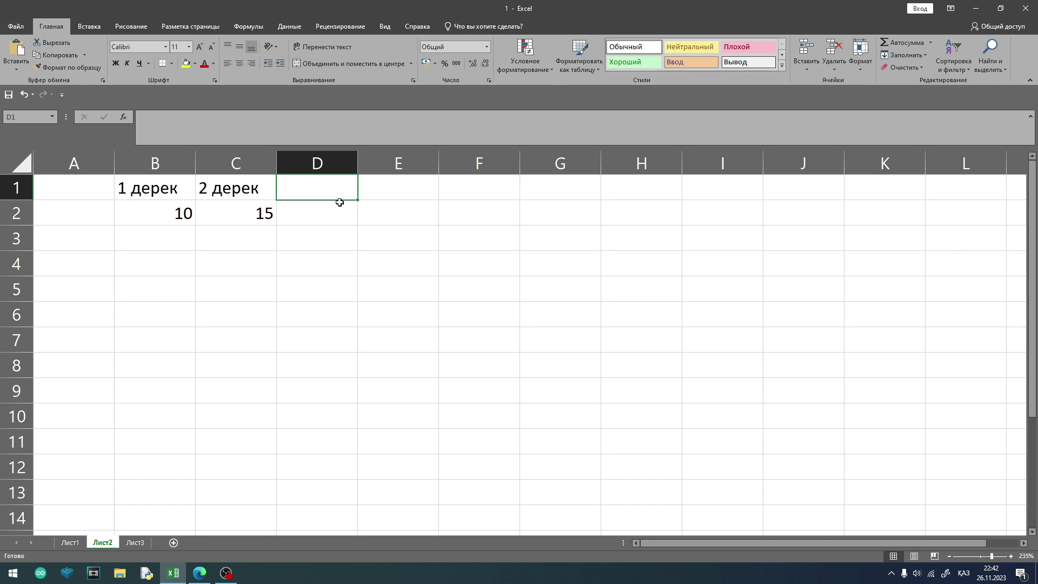
text(жалпы )
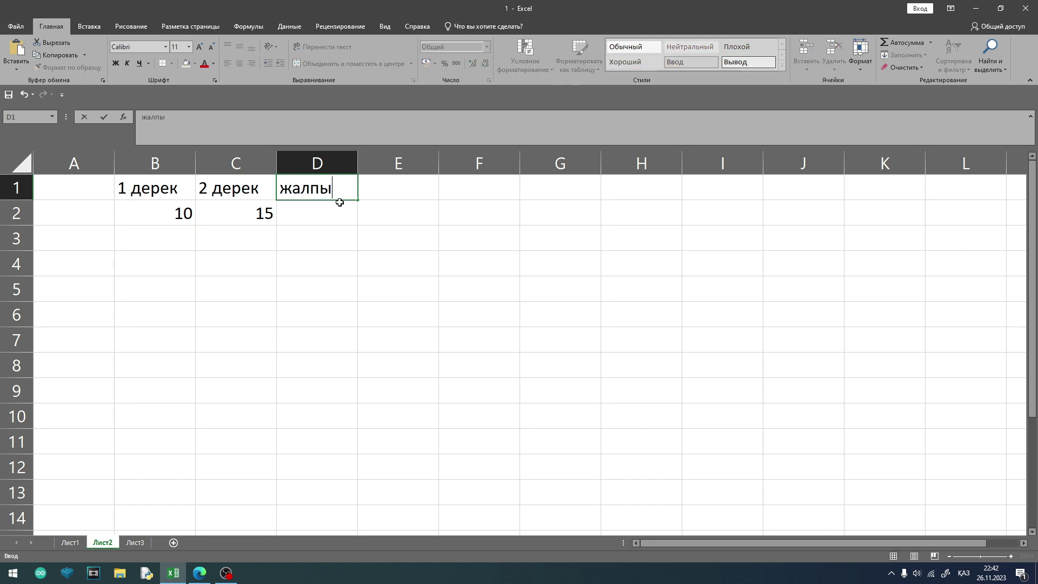
text(соммасы)
key(Return)
click(338, 190)
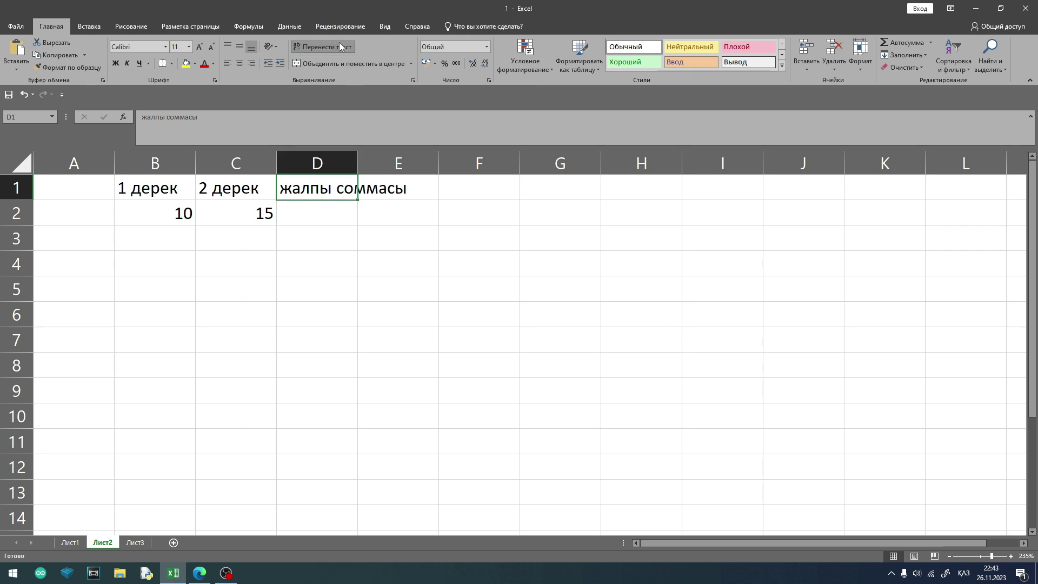
click(323, 47)
click(346, 228)
click(308, 213)
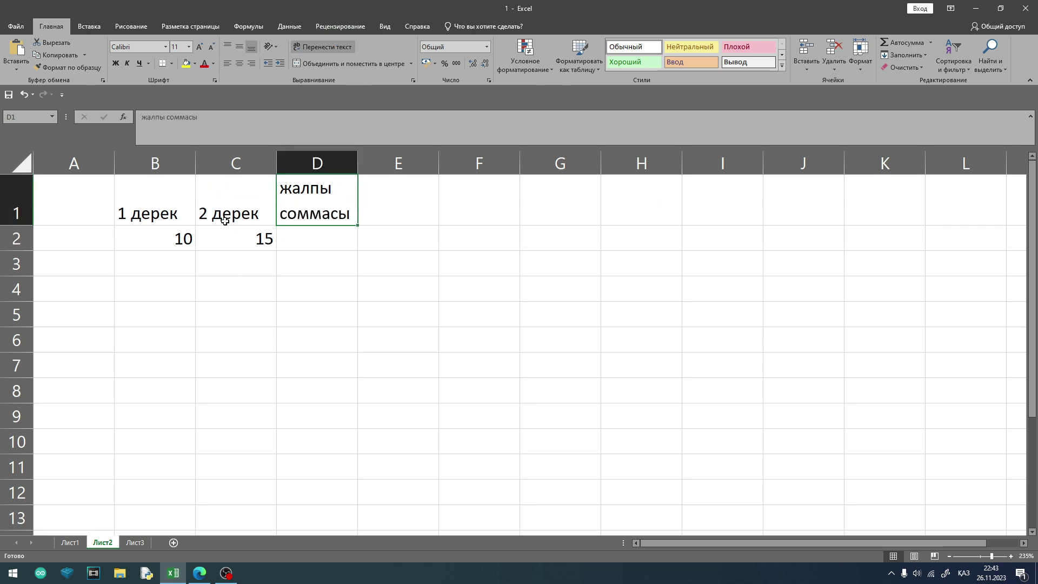
Add the two values of row 2 in cell D2 with the formula =B2+C2.
click(183, 242)
click(312, 238)
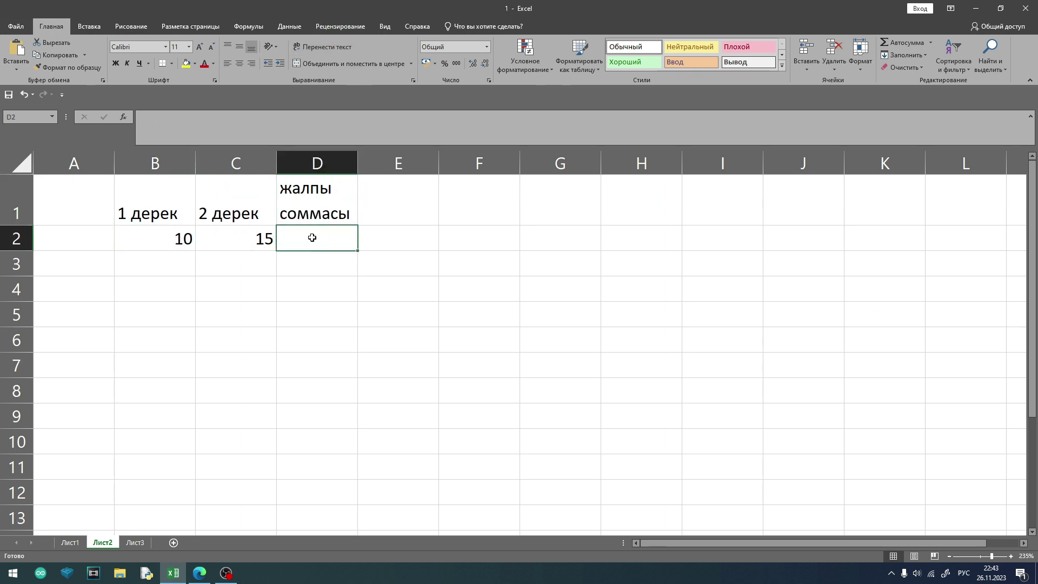
text(=)
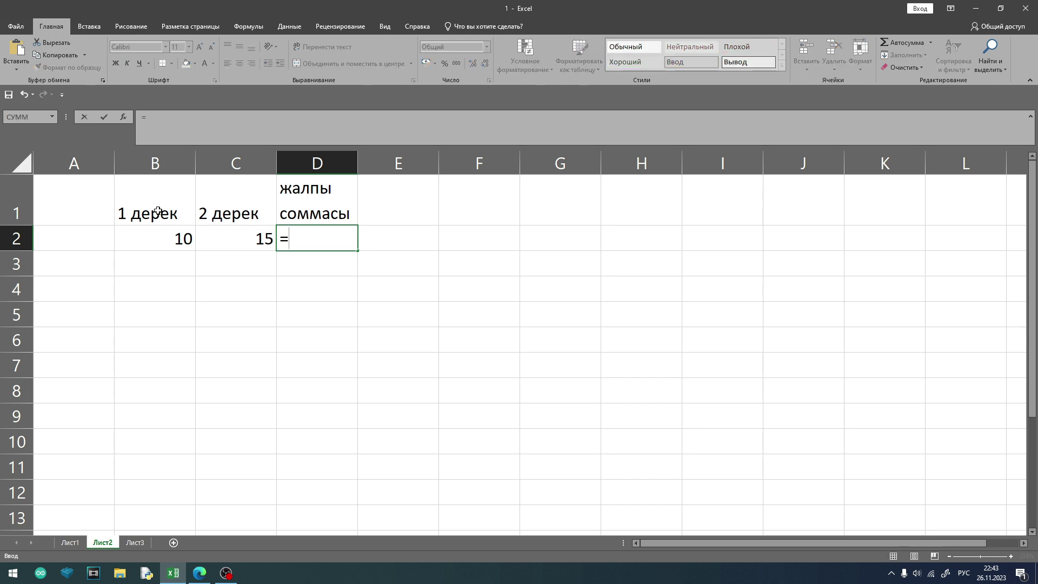
click(168, 243)
text(+)
click(213, 235)
key(Return)
Fill in two more data rows: 15 and 10 in B3:B4, 16 and 19 in C3:C4.
click(178, 266)
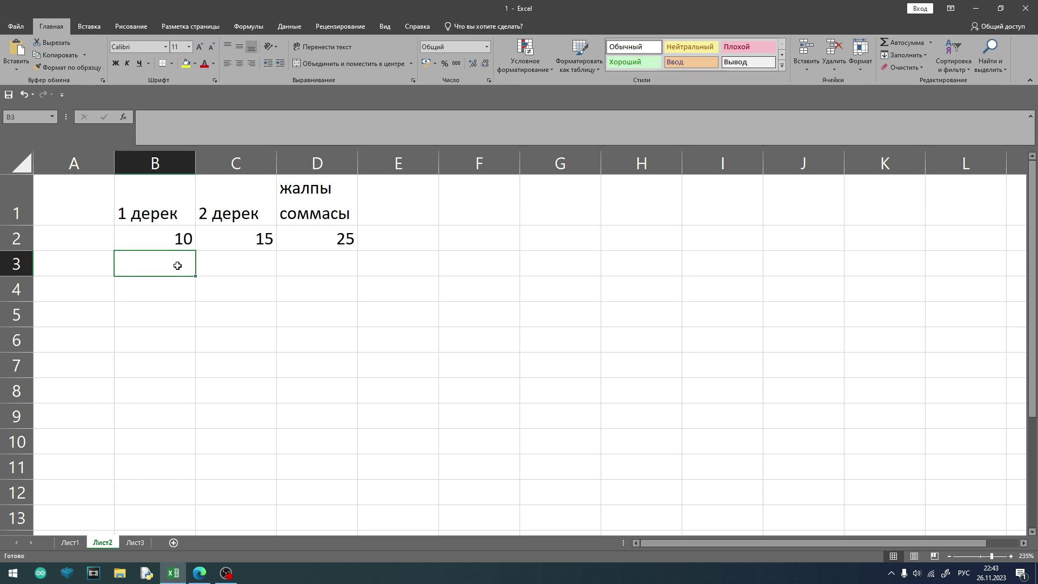
text(15)
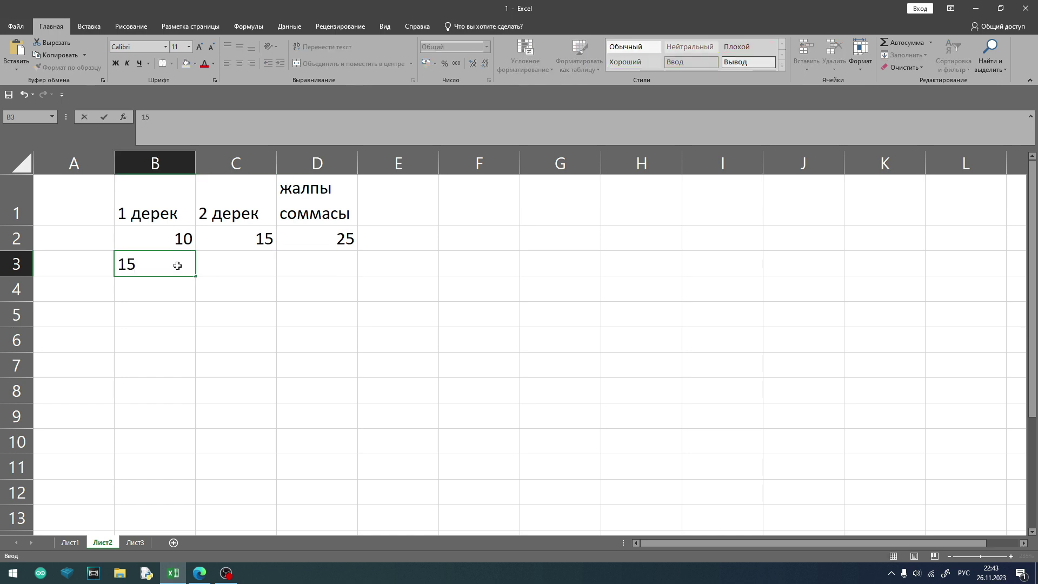
key(Return)
text(10)
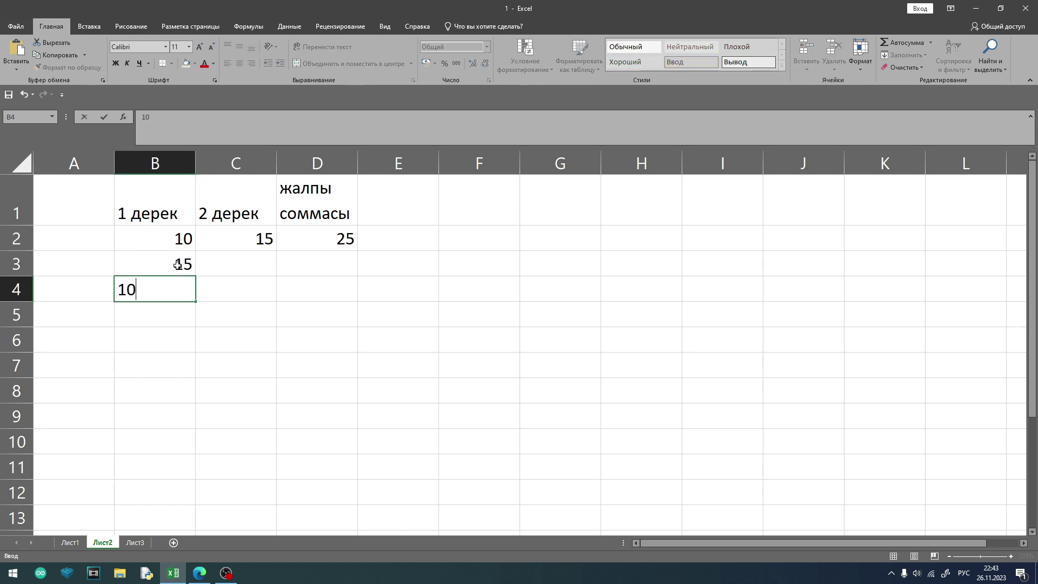
key(Tab)
key(Up)
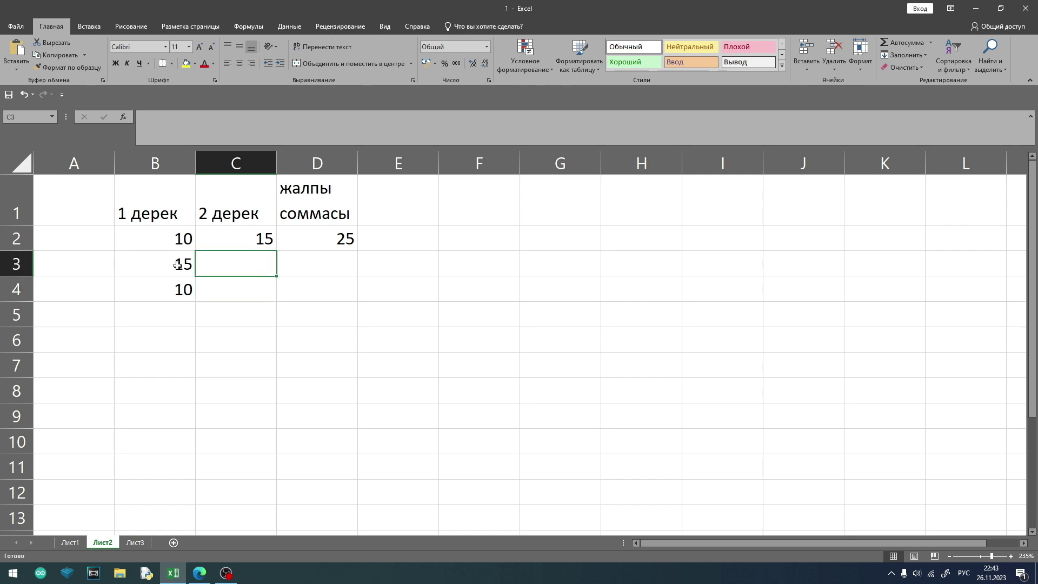
text(16)
key(Return)
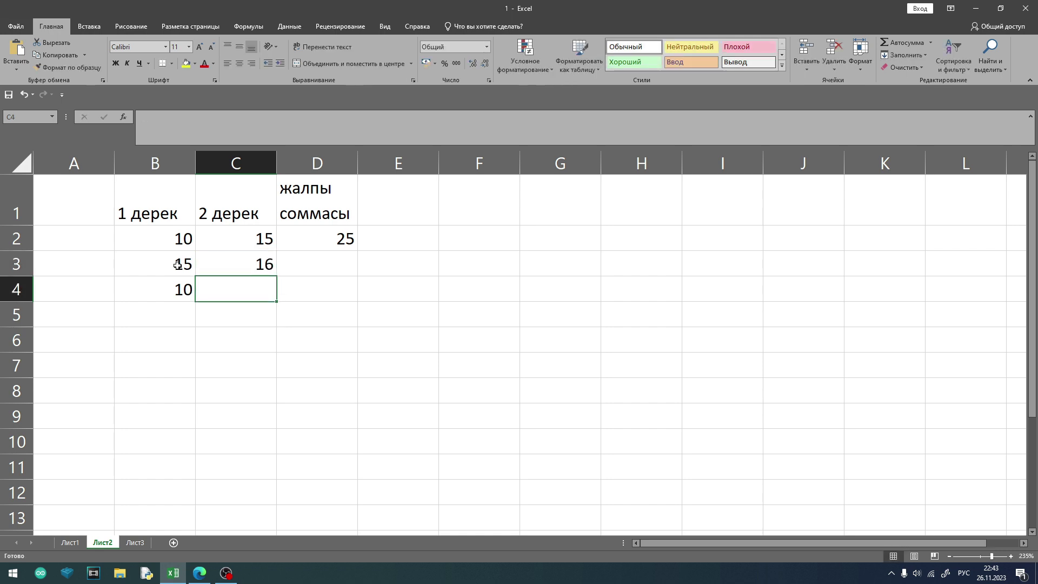
text(19)
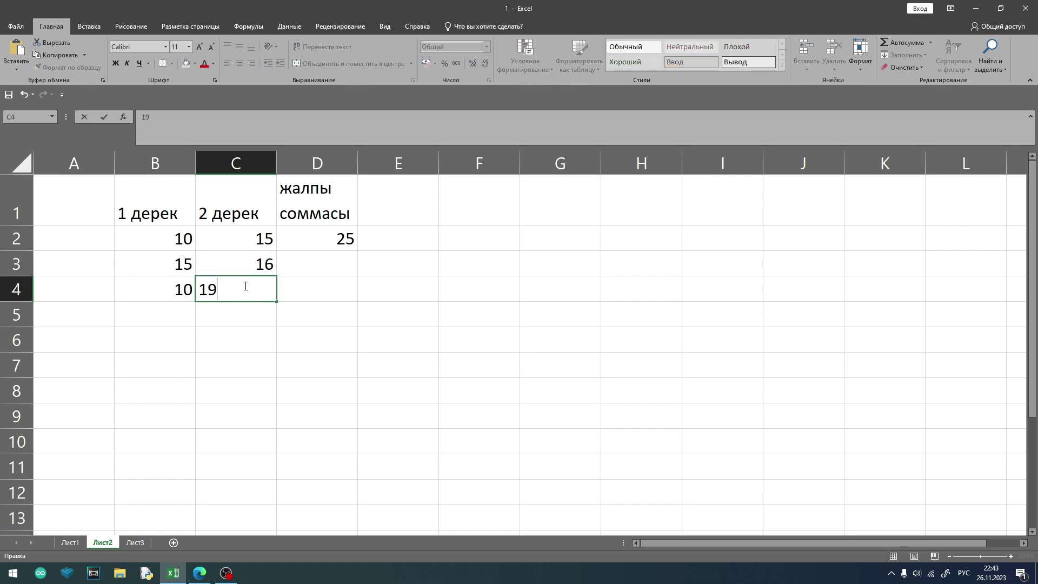
Continue the number series in column C down to C10 and the one in column B down to B8.
click(259, 243)
drag(246, 242, 277, 452)
click(341, 447)
drag(185, 264, 182, 399)
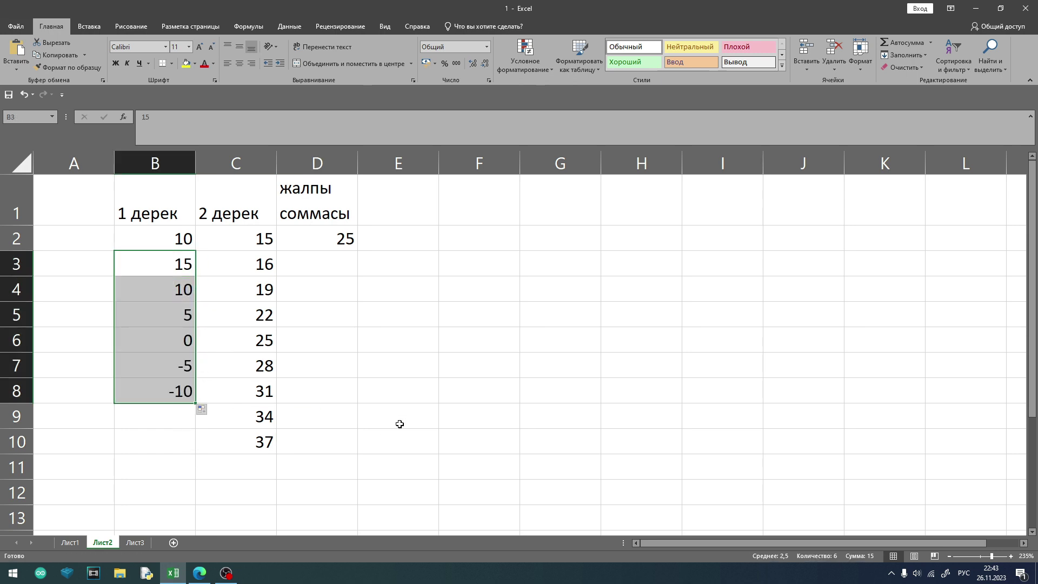
click(416, 331)
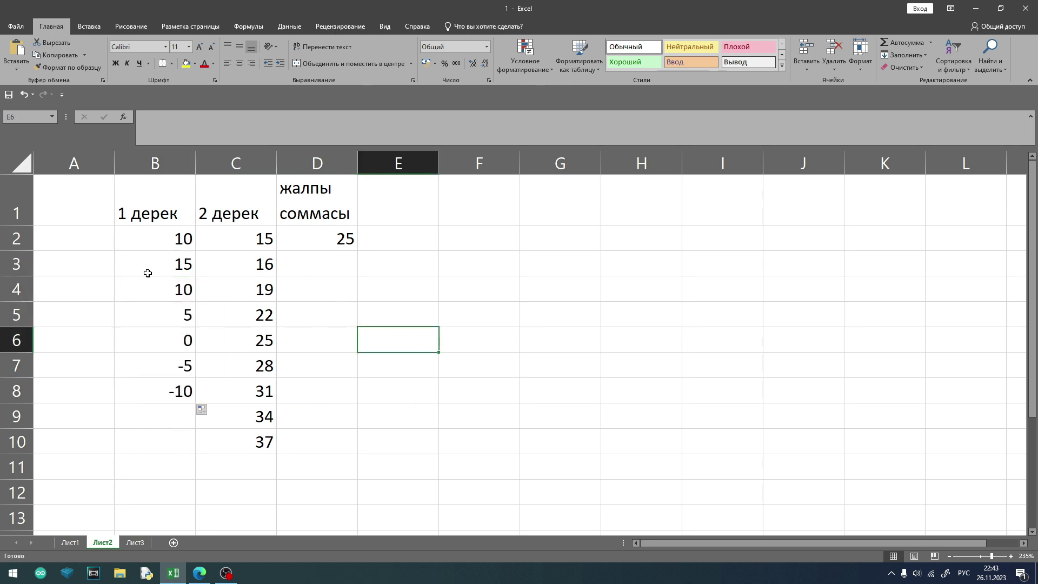
Copy the sum formula from D2 down through D8.
click(352, 243)
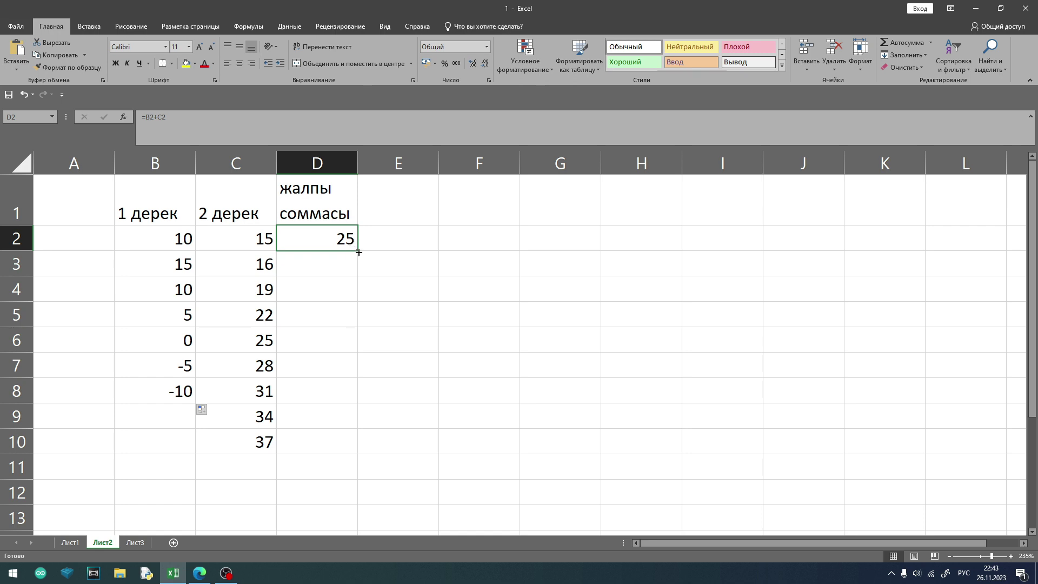
drag(358, 252, 373, 407)
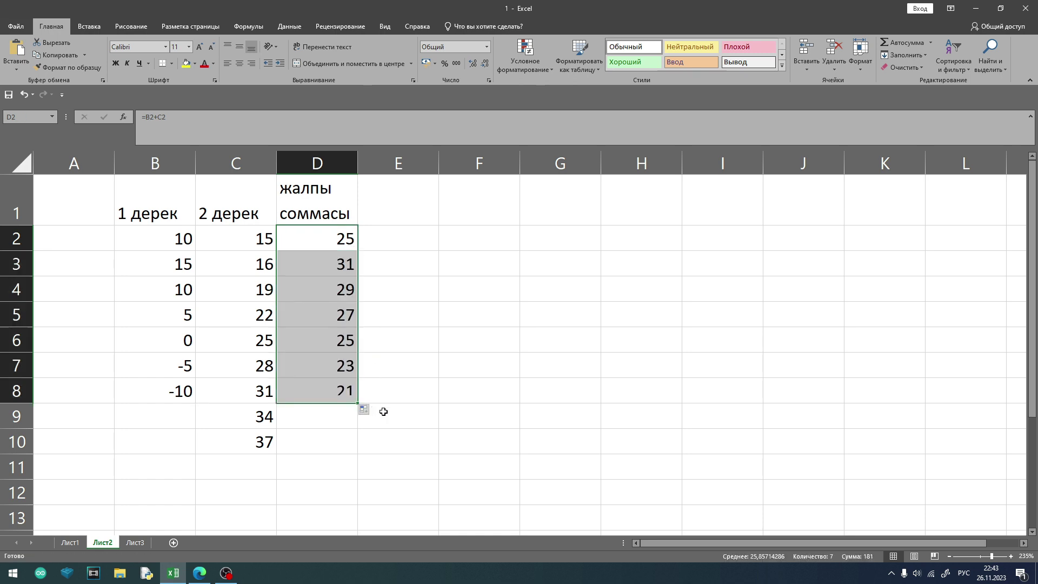
click(392, 464)
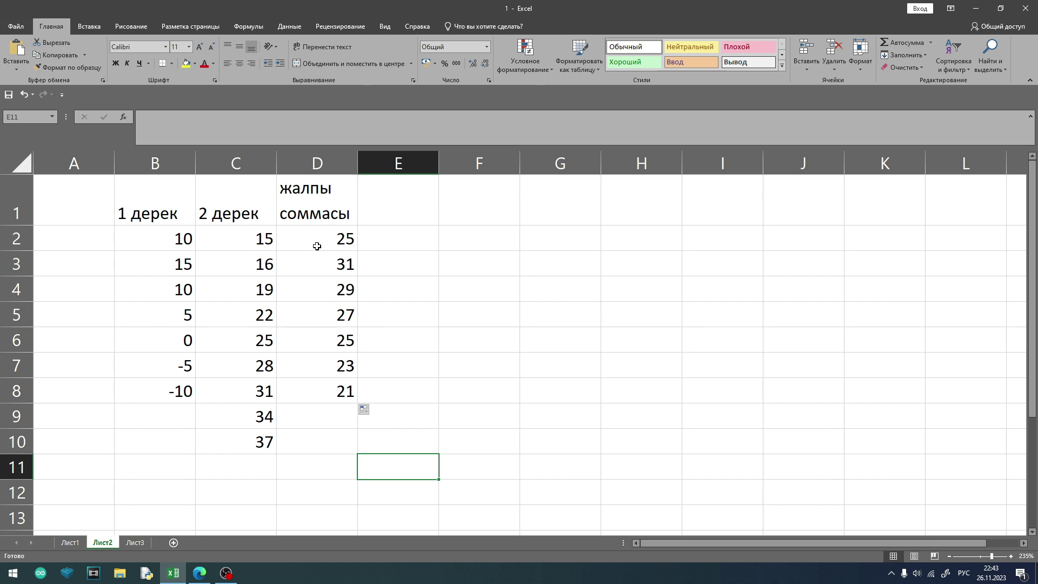
Examine the cell references in the sum formulas of D2 through D5 and compare them row by row.
click(175, 241)
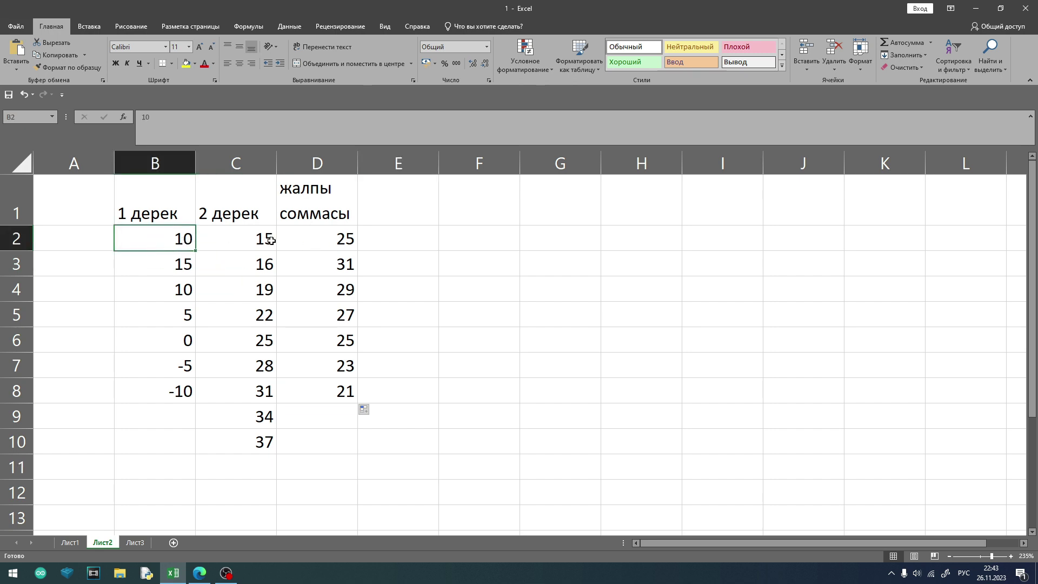
click(333, 239)
double_click(333, 239)
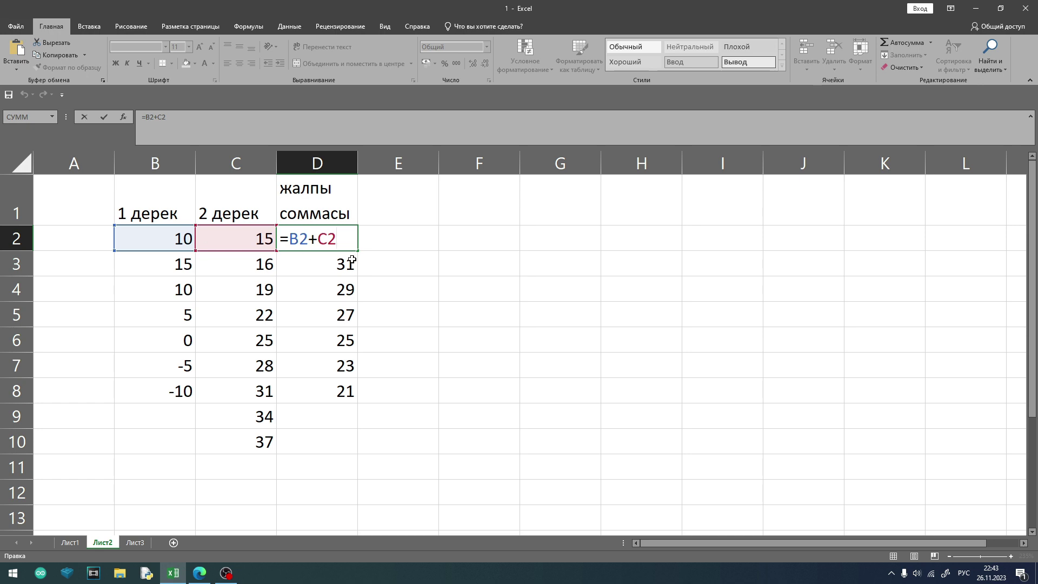
key(Return)
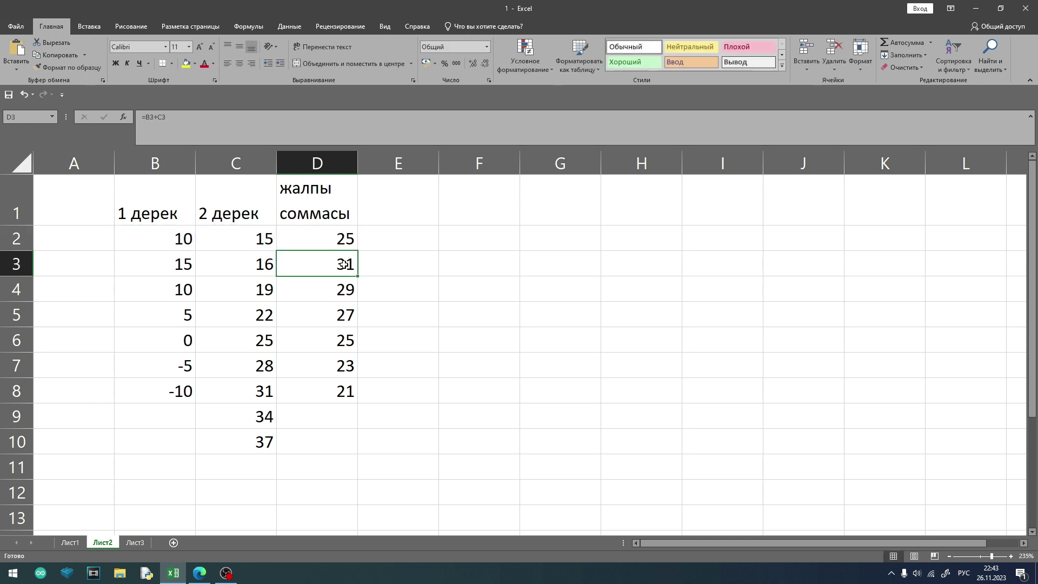
double_click(344, 264)
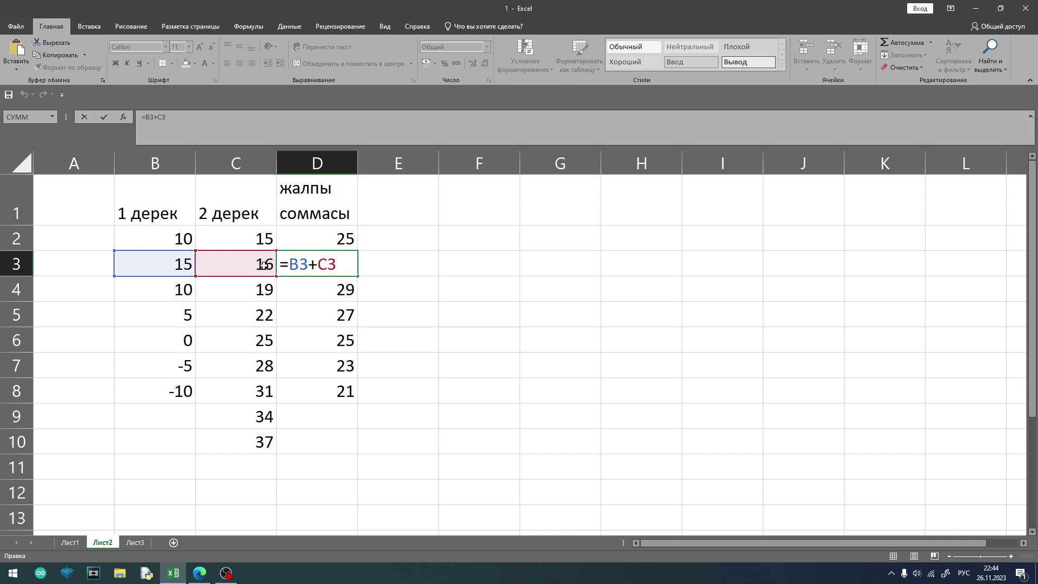
key(Return)
double_click(347, 283)
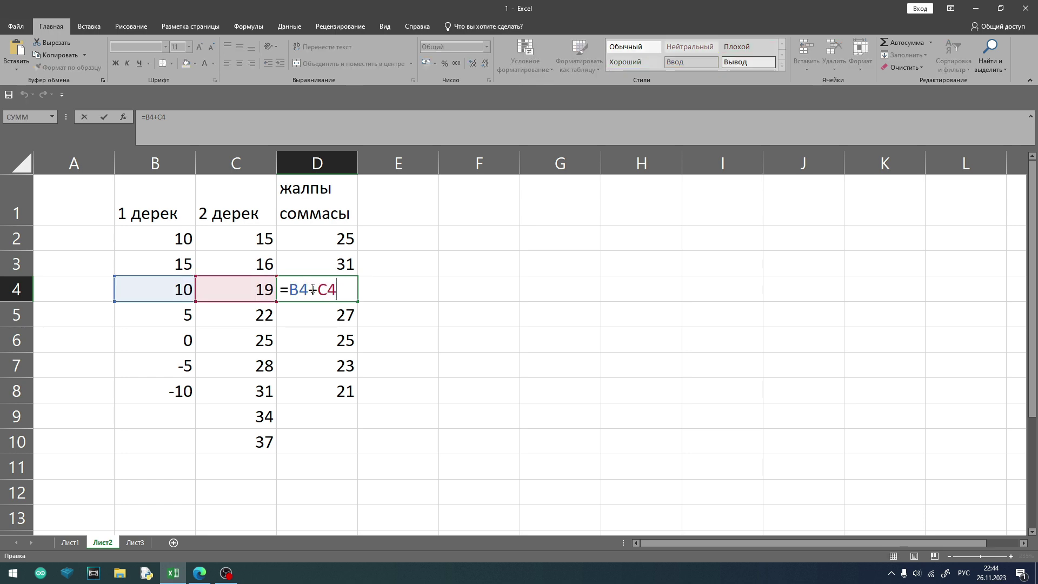
key(Return)
double_click(338, 314)
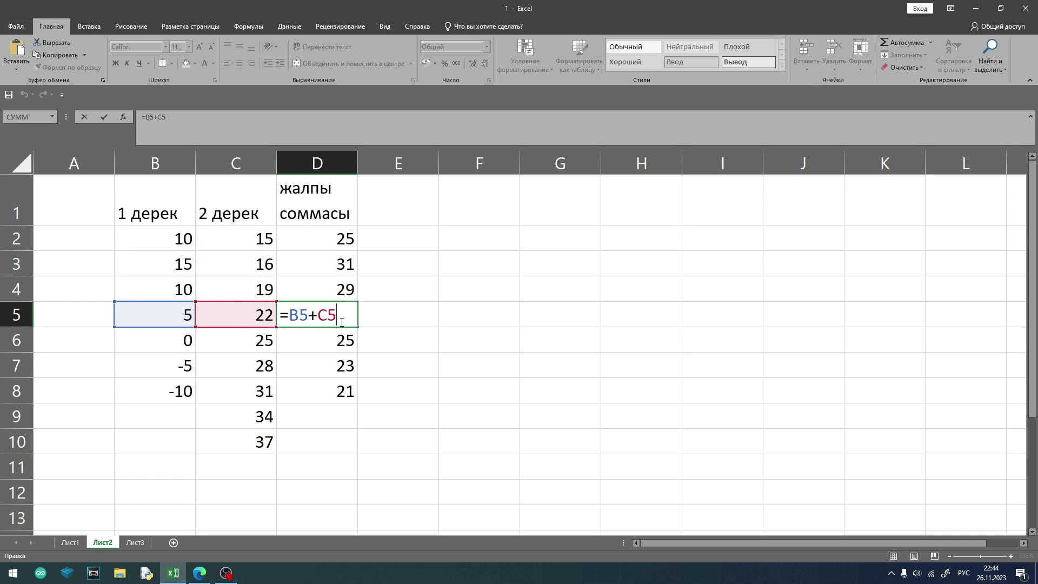
key(Return)
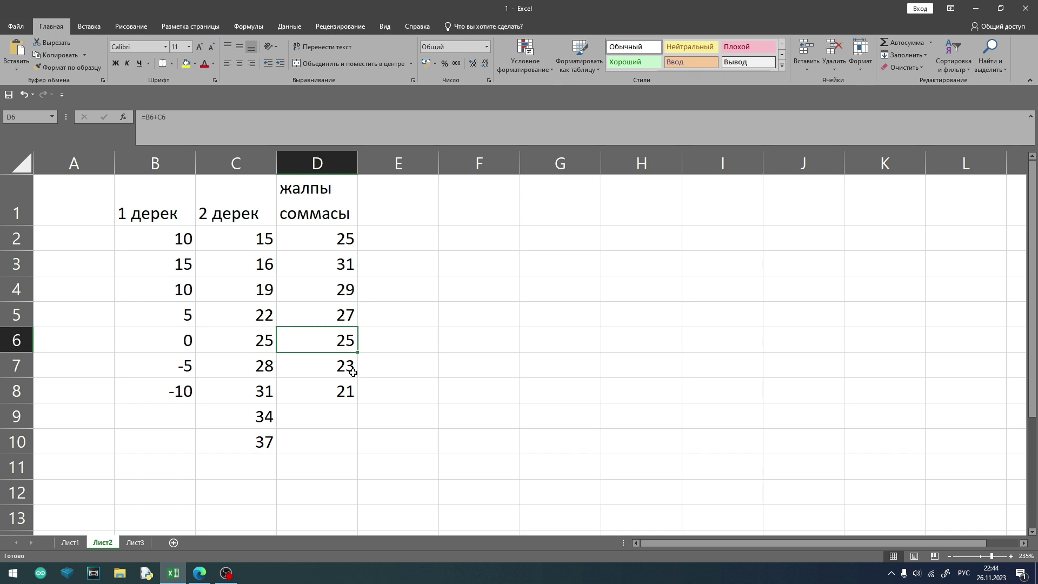
Extend the sum formula from D8 down to D10 and check which cells the formula in D9 refers to.
click(341, 400)
click(356, 407)
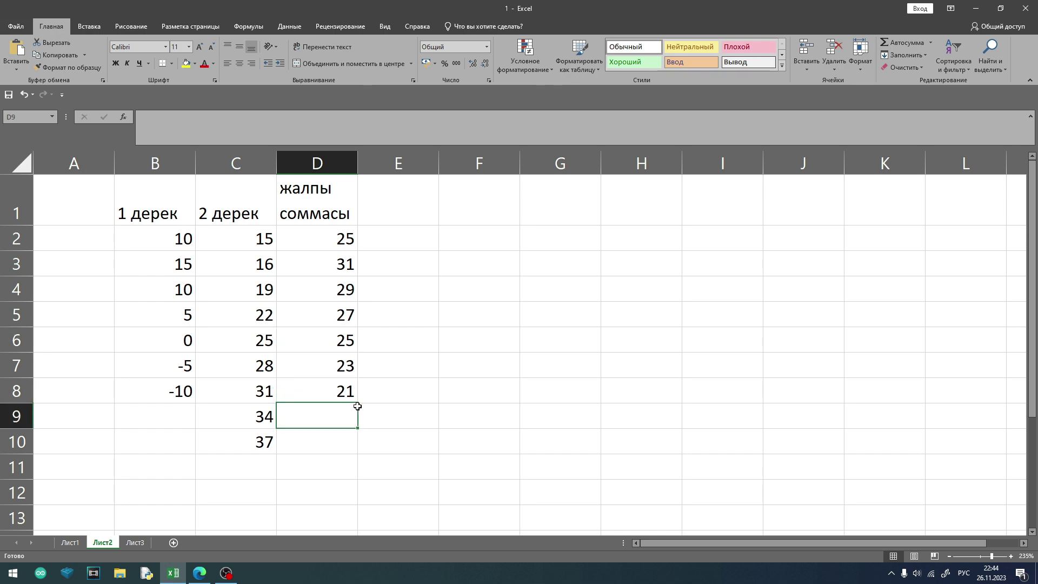
click(347, 396)
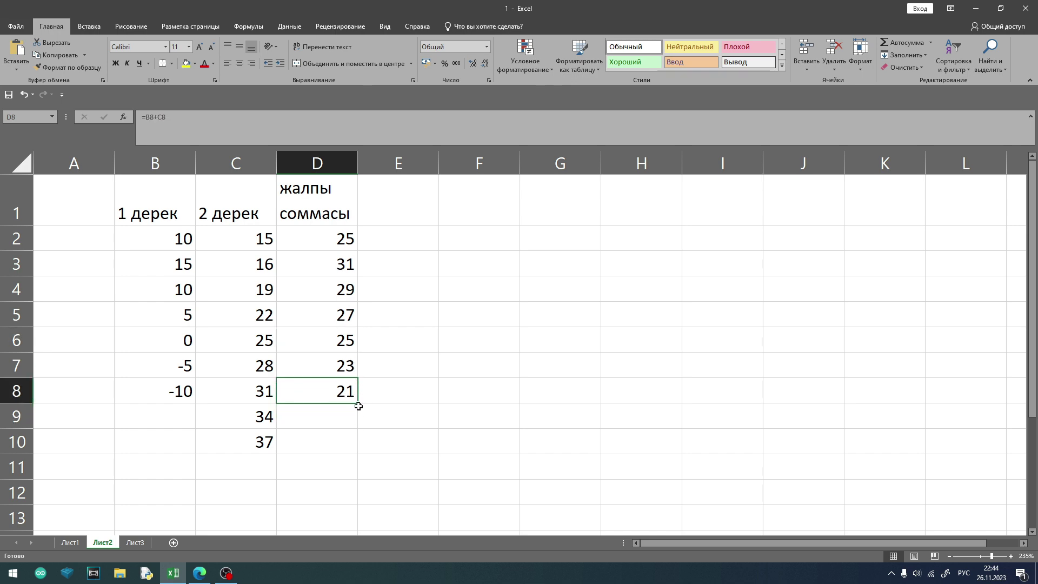
drag(358, 405, 361, 444)
click(434, 399)
click(187, 412)
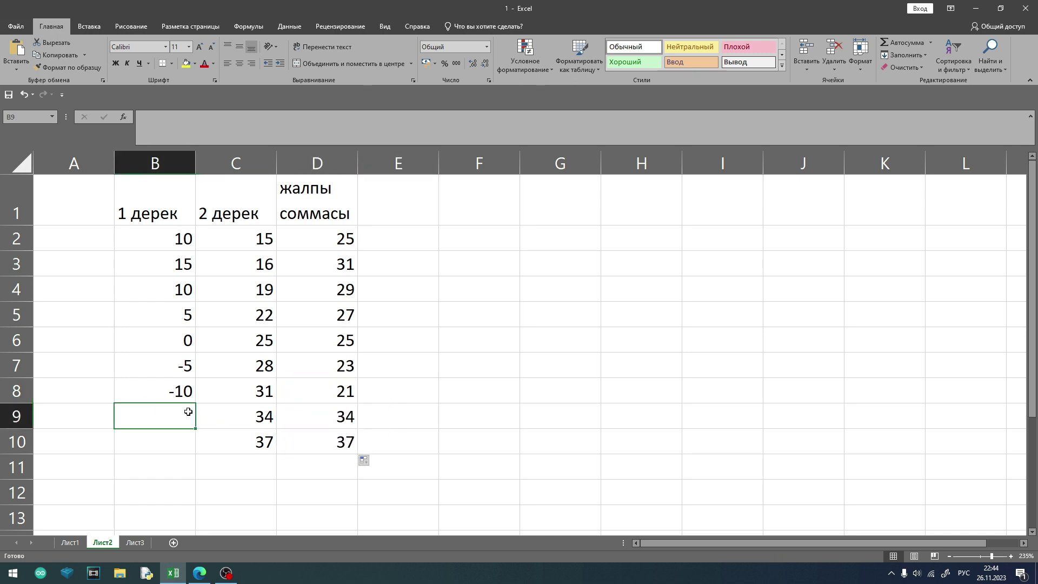
click(341, 415)
double_click(342, 415)
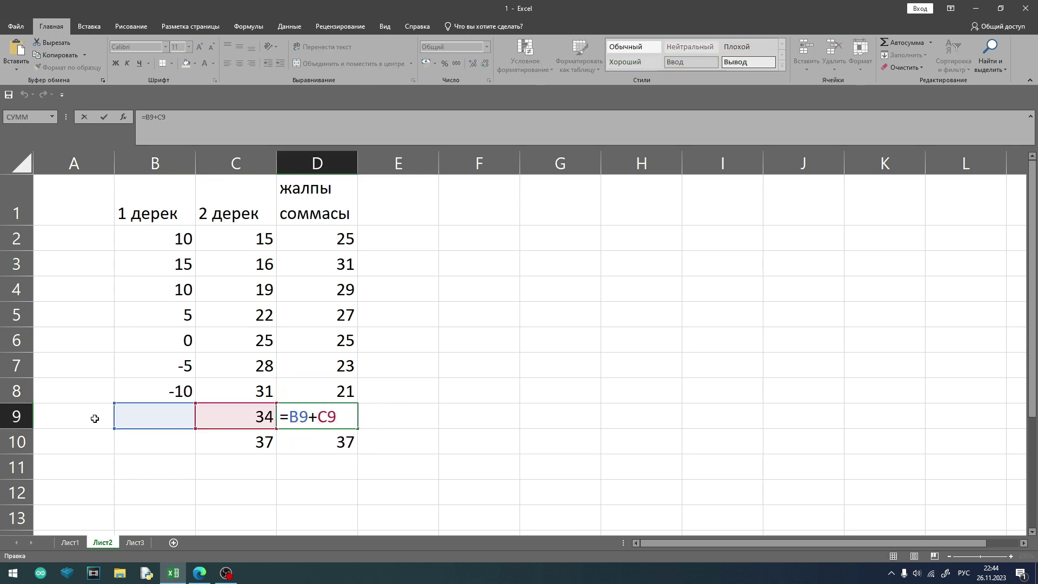
click(349, 450)
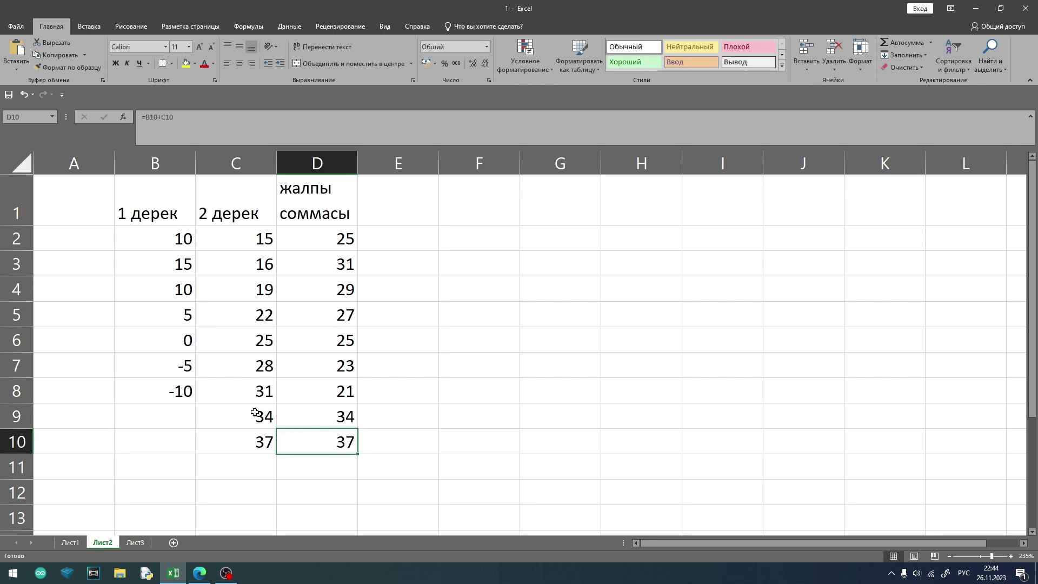
Fill in the missing first values with 20 in B9 and -15 in B10.
click(188, 416)
double_click(188, 416)
text(20)
key(Return)
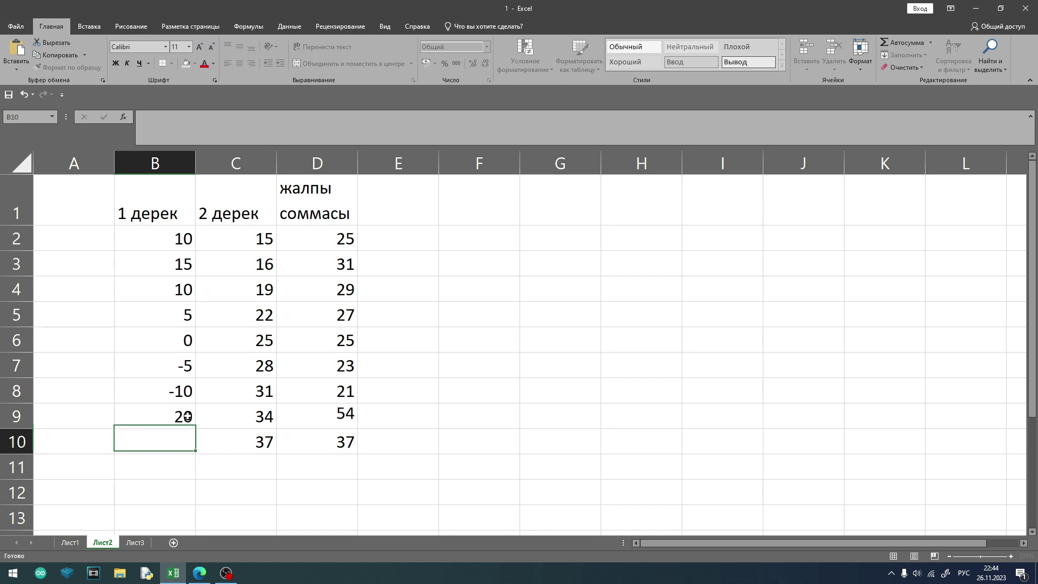
text(-15)
key(Return)
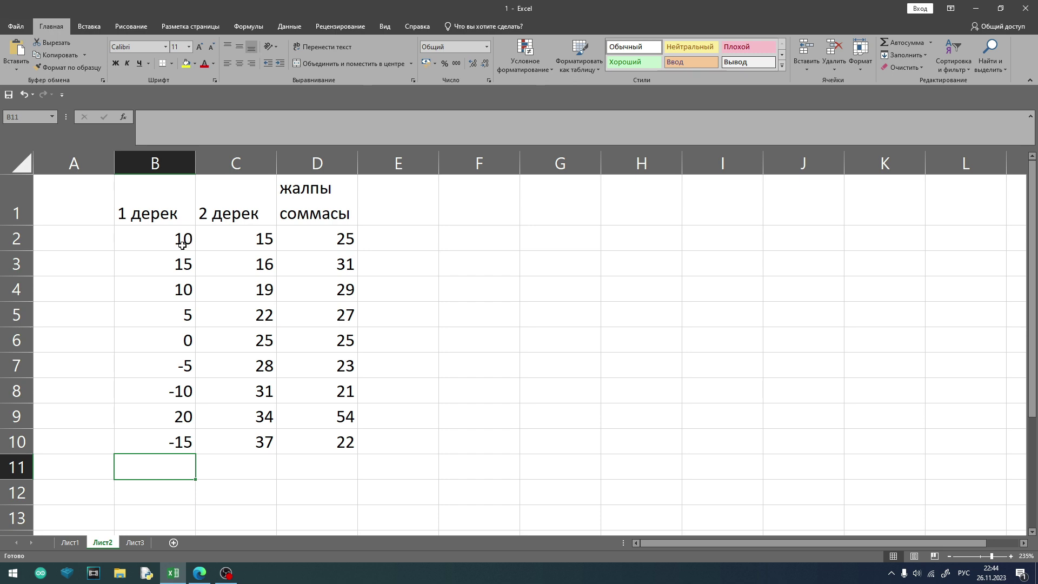
Replace the heading in C1 with the Kazakh word "бағасы".
click(237, 207)
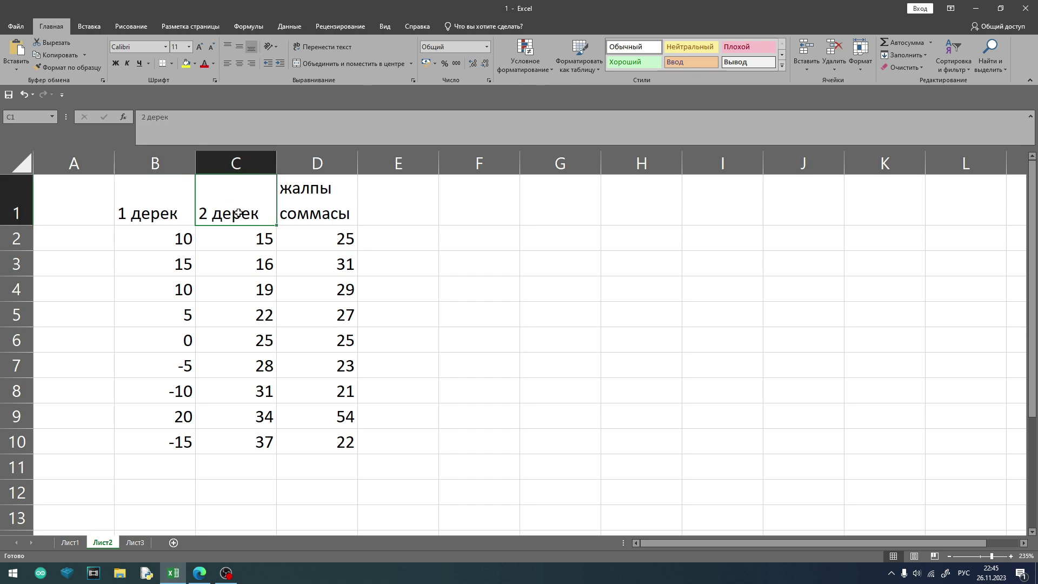
text(саны)
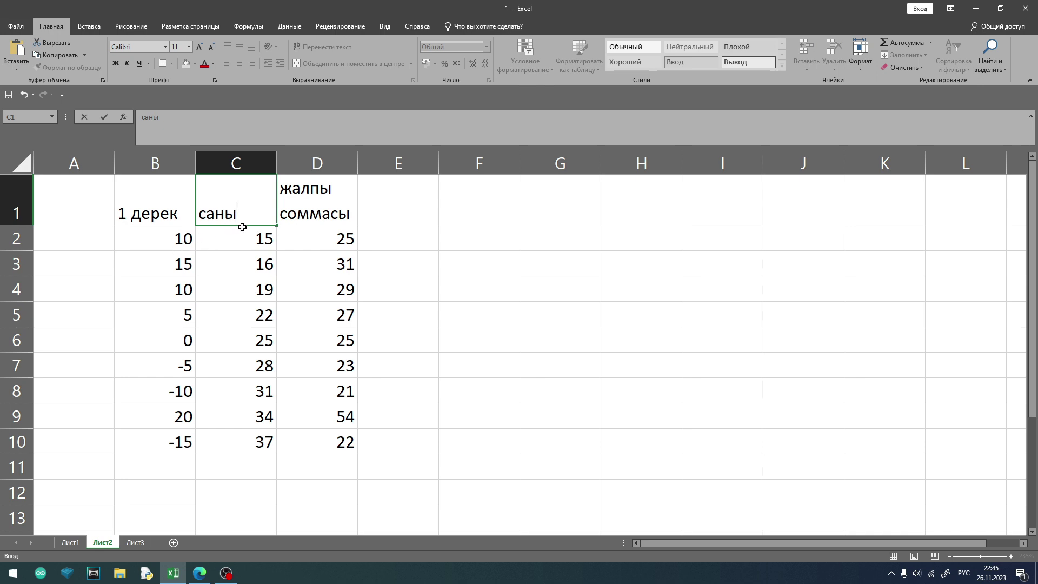
key(BackSpace)
key(BackSpace)
key(BackSpace)
key(BackSpace)
text(ба5а)
key(BackSpace)
key(BackSpace)
key(alt+shift)
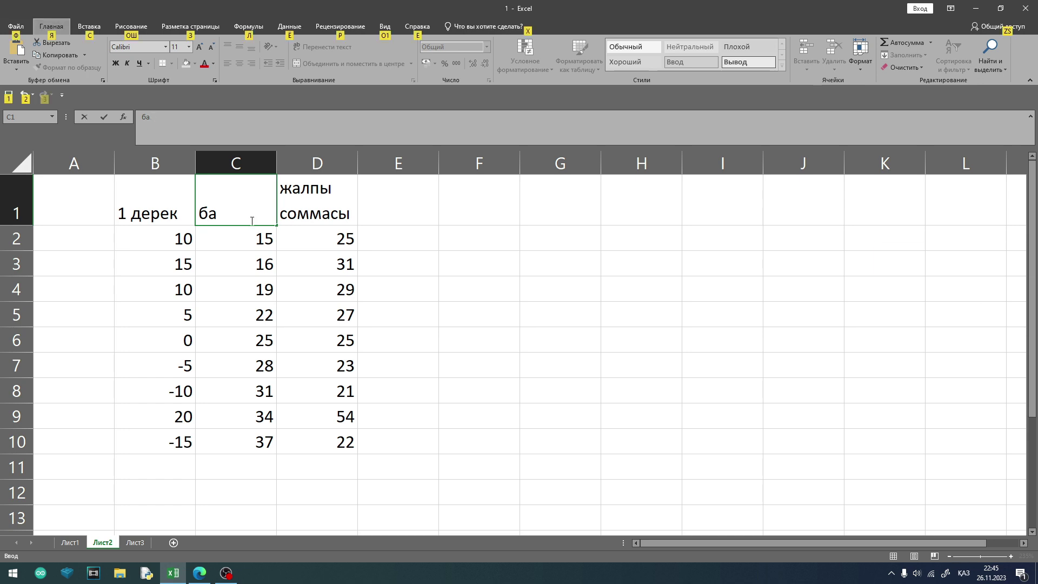
key(а)
key(Escape)
text(а)
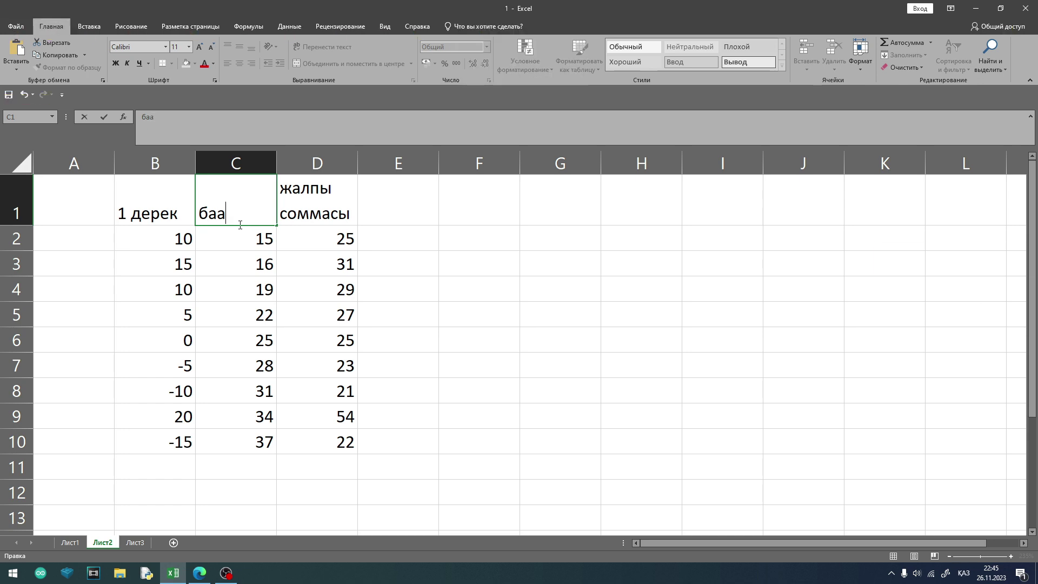
key(BackSpace)
text(ғасы)
key(Left)
key(Left)
Replace the heading in B1 with "сан".
click(177, 208)
text(сан)
click(210, 258)
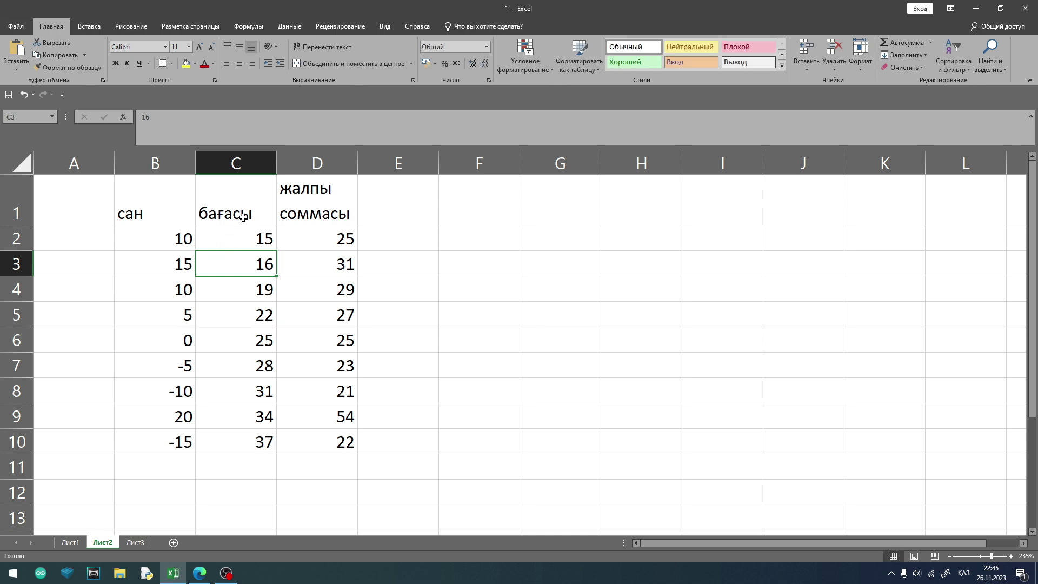
Change the formula in D2 to multiply the two values, =B2*C2.
click(327, 238)
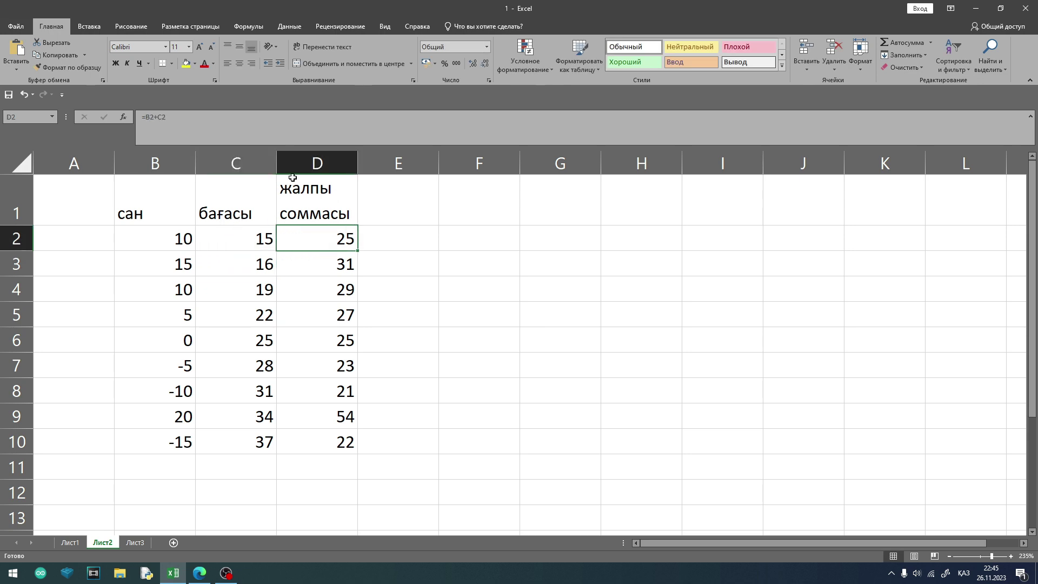
click(149, 117)
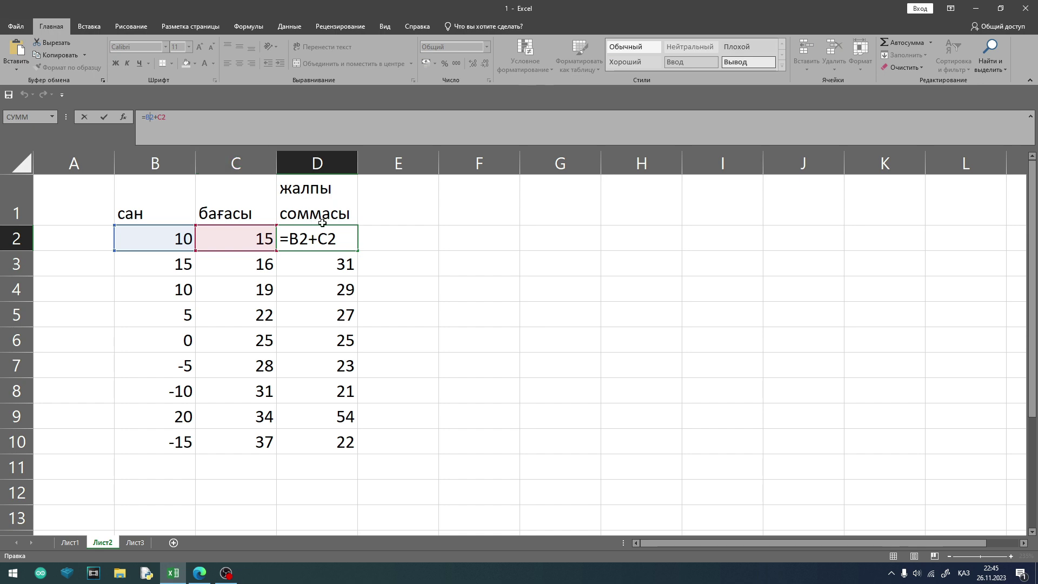
click(319, 238)
key(BackSpace)
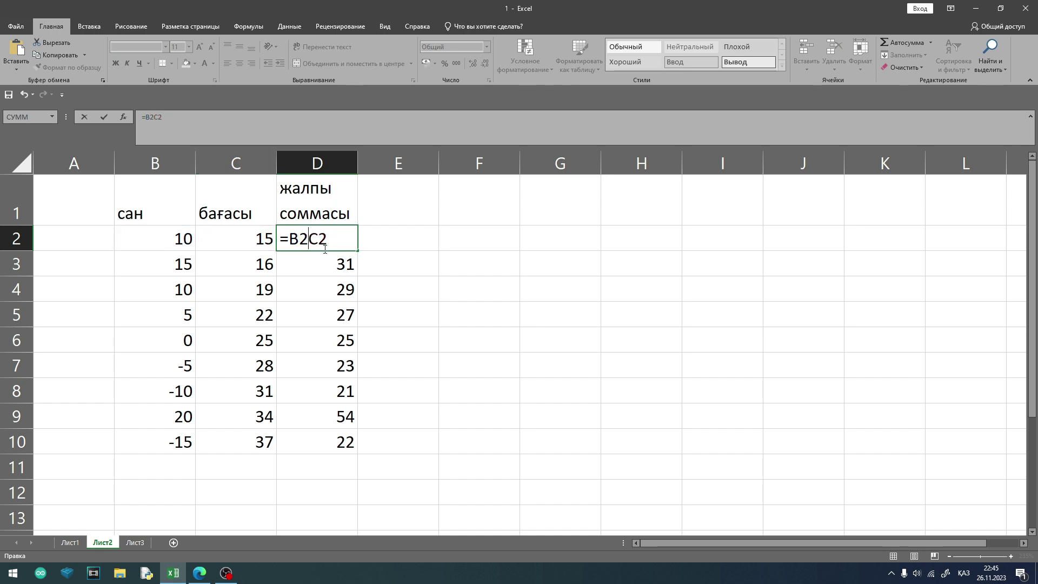
text(*)
key(Return)
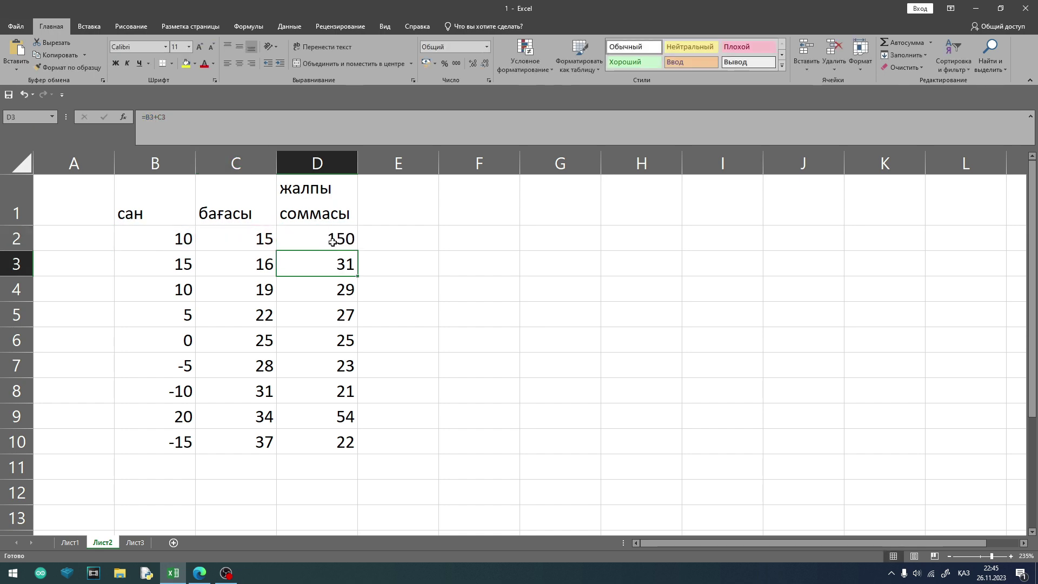
Copy the multiplication formula from D2 down through D10.
click(332, 244)
drag(358, 251, 368, 453)
click(286, 433)
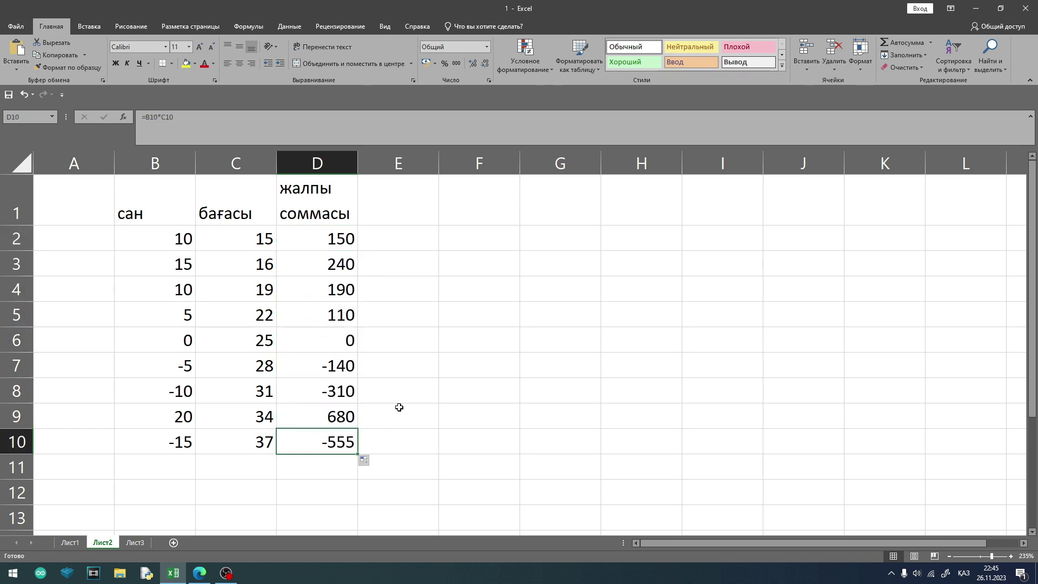
click(176, 365)
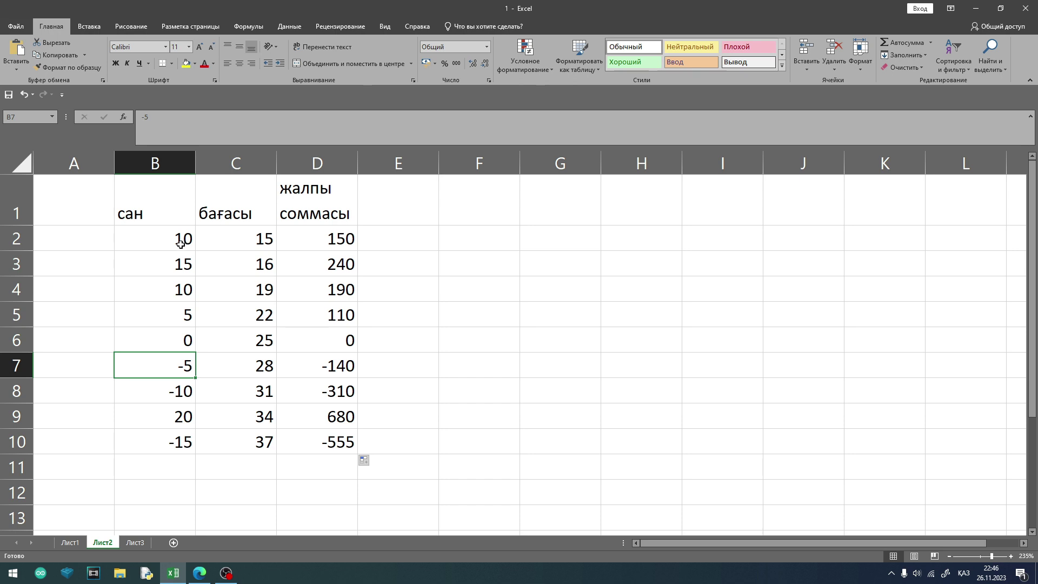
Make the B2 reference in D2's formula absolute, =$B$2*C2, and copy the formula down through D10.
double_click(323, 239)
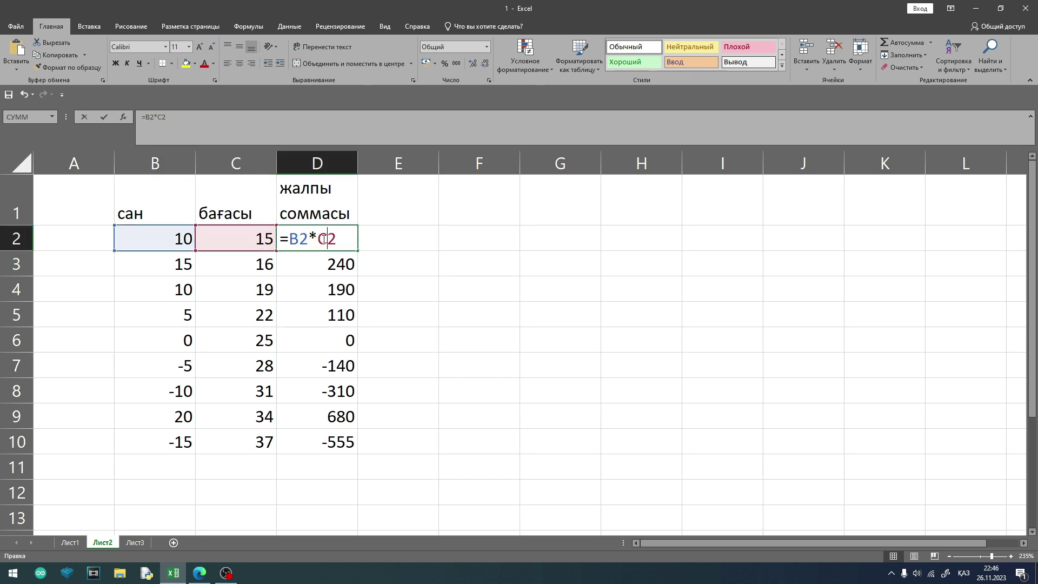
click(145, 117)
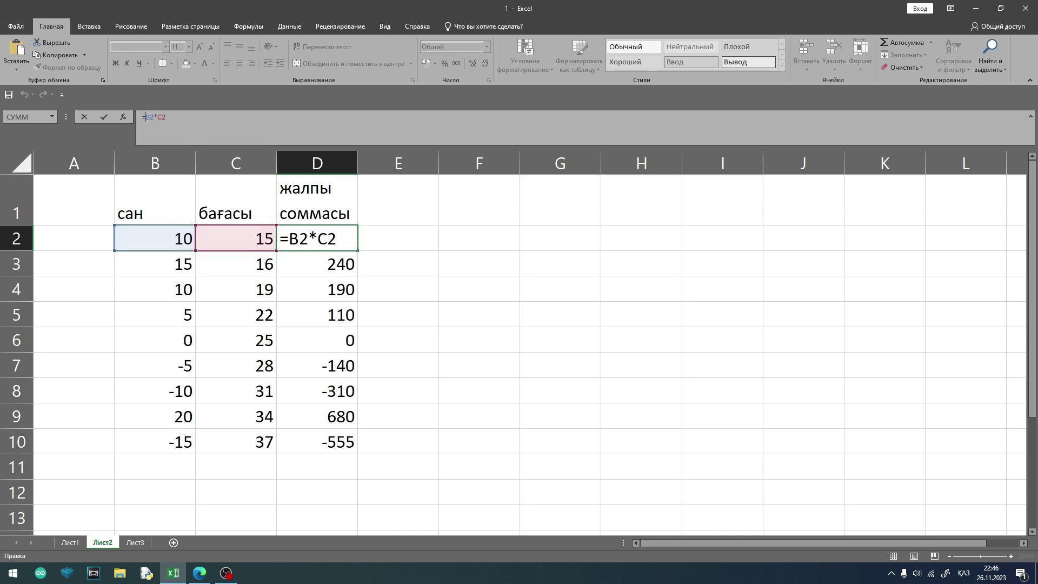
key(F4)
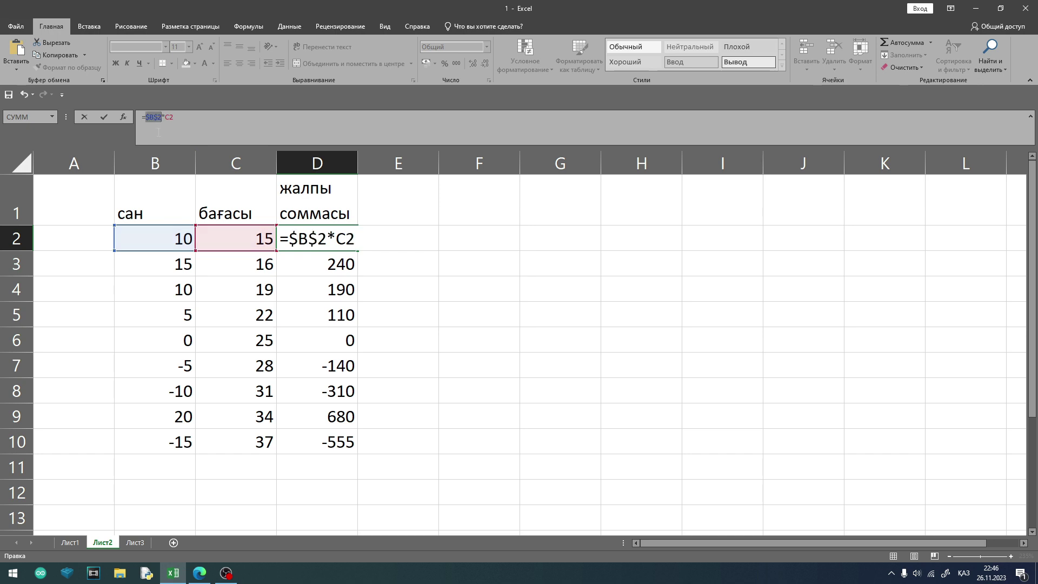
key(Return)
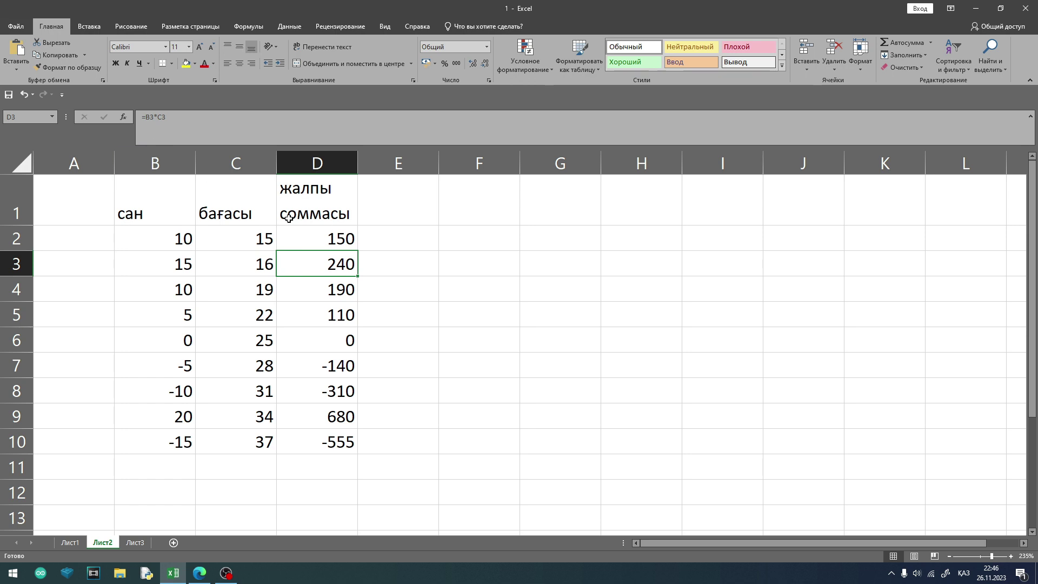
click(338, 238)
drag(358, 250, 362, 439)
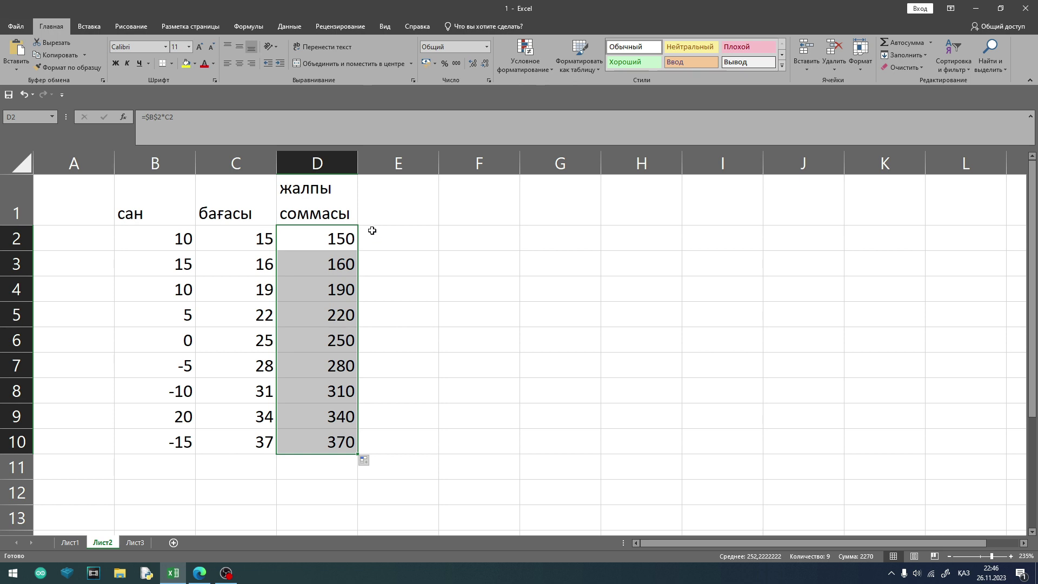
Inspect the copied formulas in D2 through D7 one by one to see which cells each formula references.
click(373, 239)
double_click(331, 239)
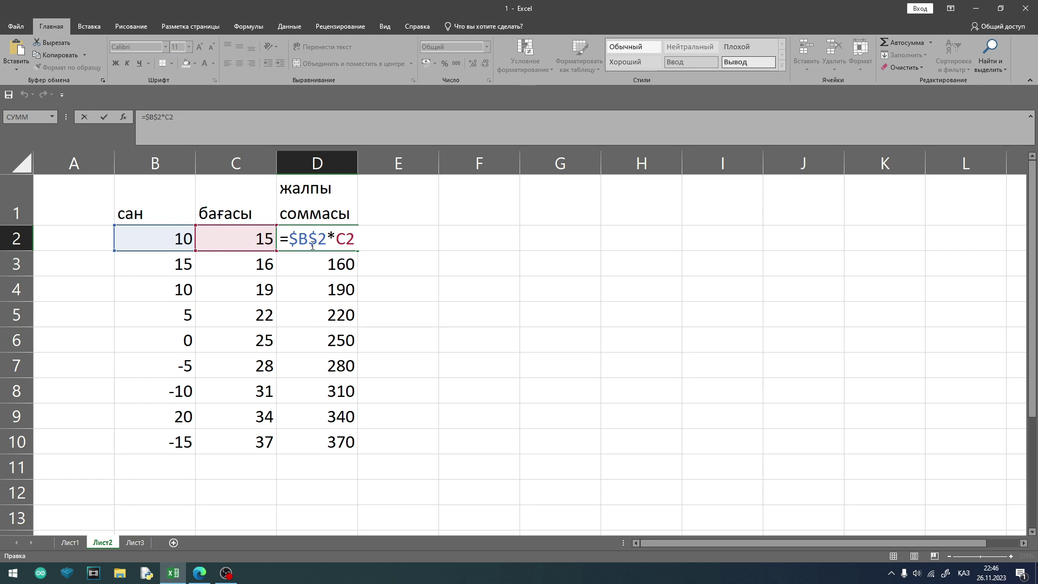
key(Return)
double_click(334, 265)
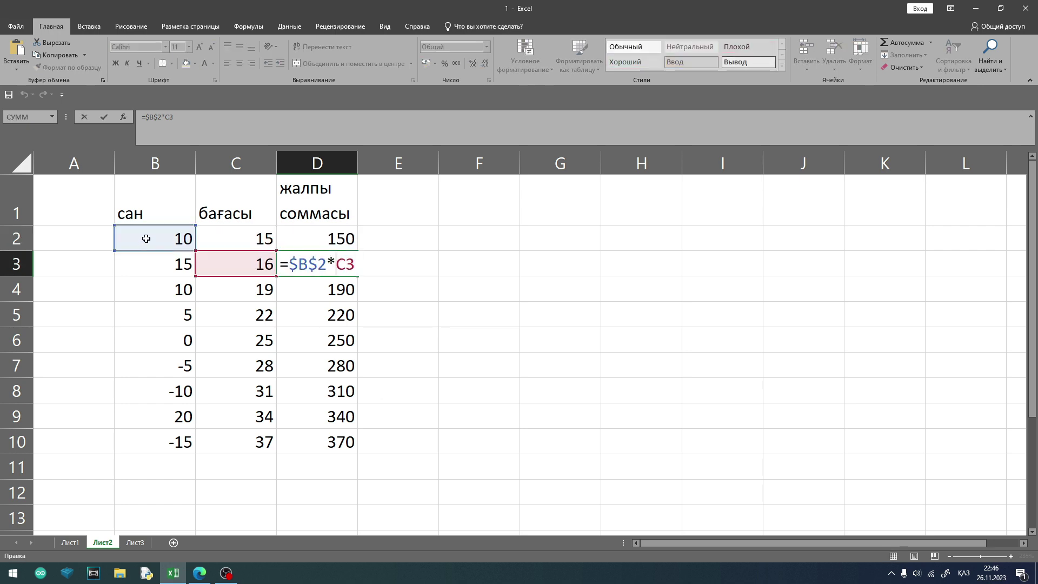
key(Return)
double_click(331, 290)
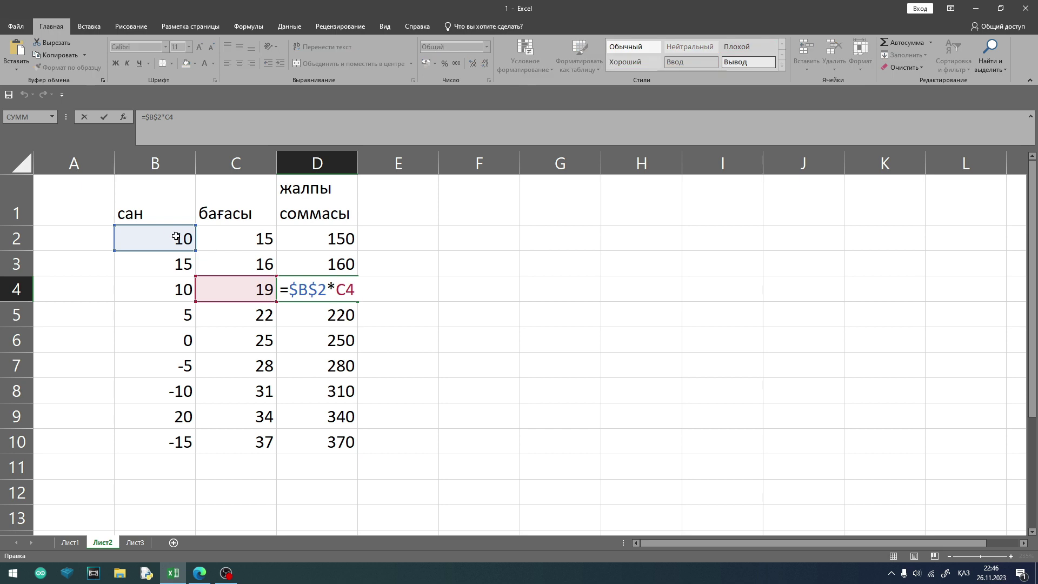
key(Return)
double_click(331, 318)
key(Return)
double_click(339, 338)
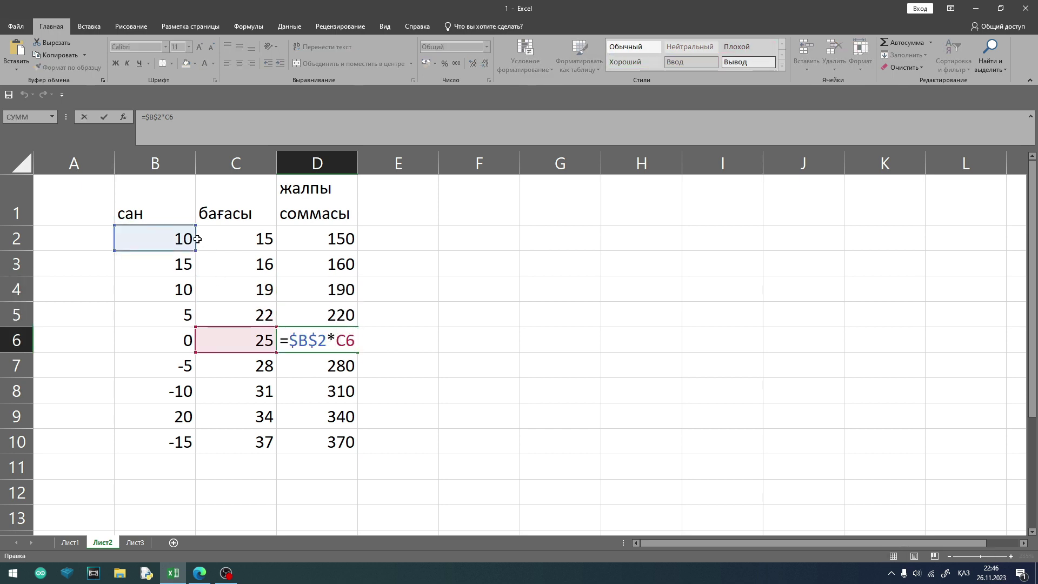
key(Return)
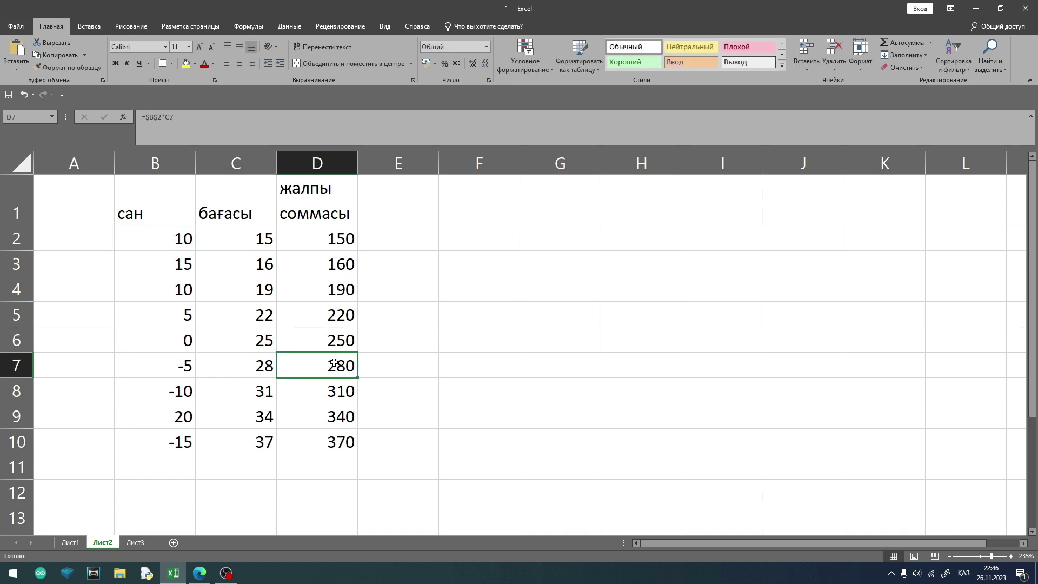
double_click(334, 364)
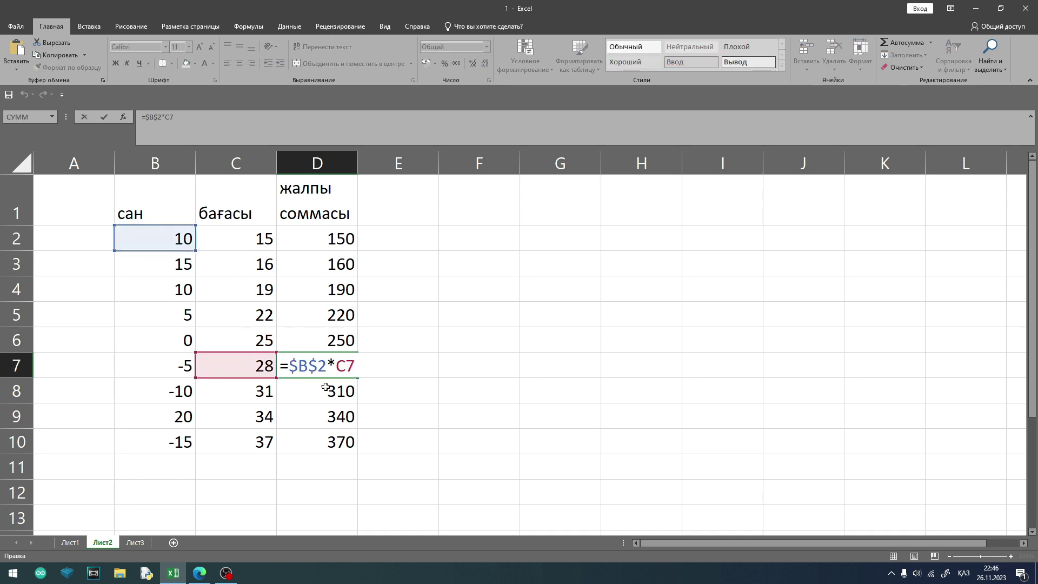
key(ctrl+Return)
key(Return)
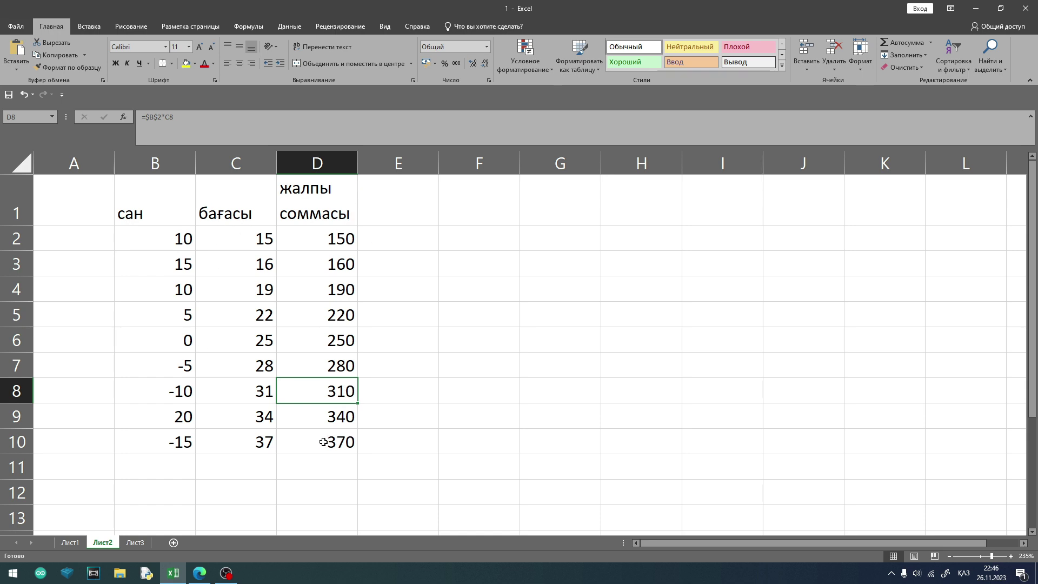
Extend the price column with 15 in C11 and 1569 in C12.
click(247, 466)
text(15)
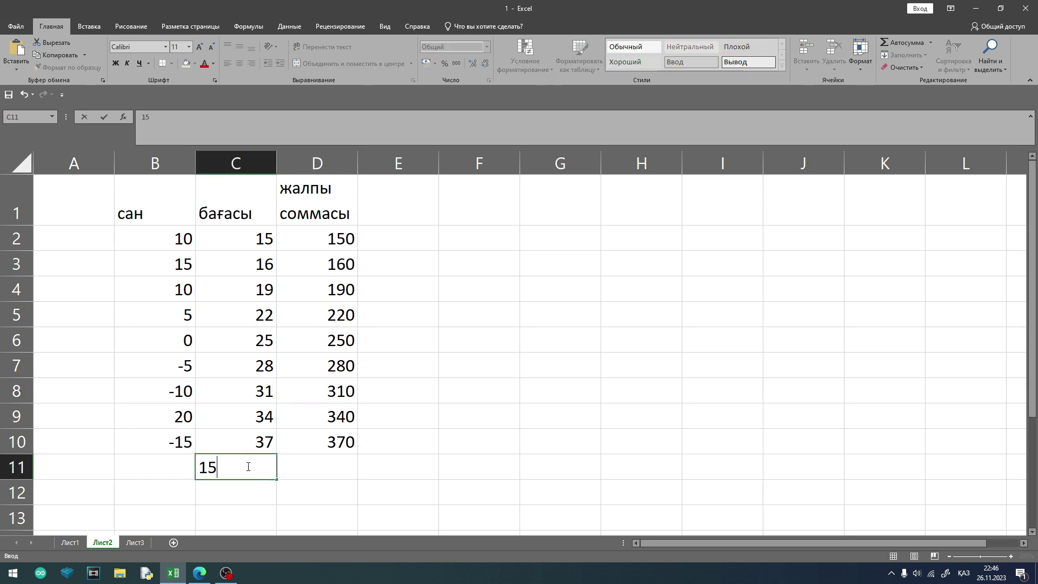
key(Return)
text(1569)
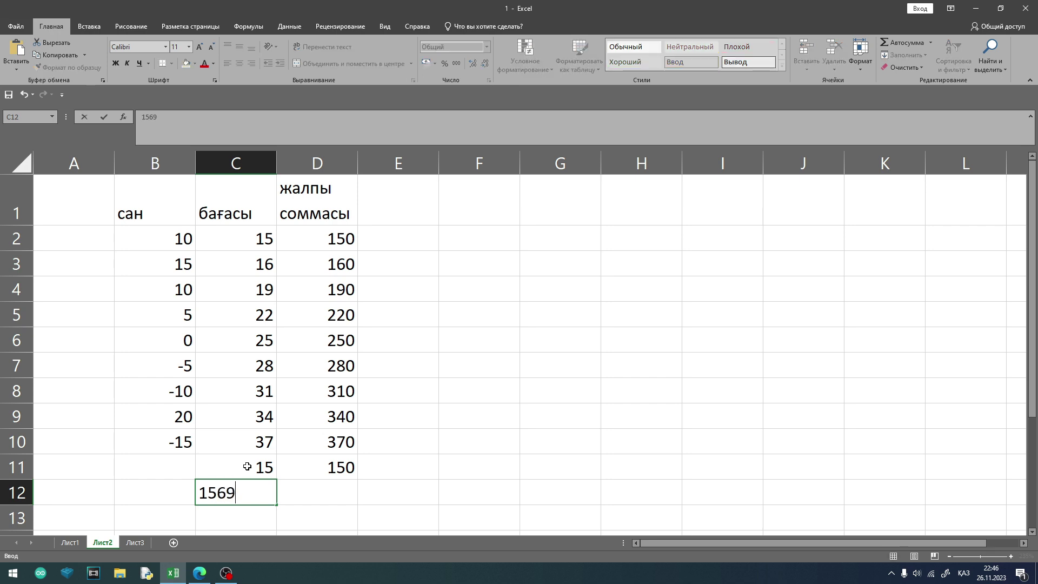
key(Return)
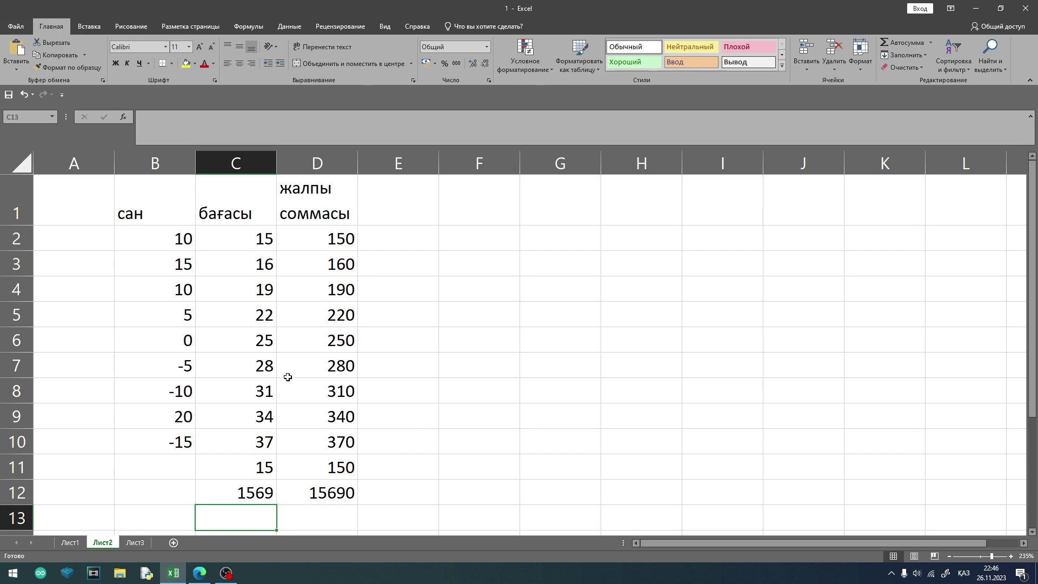
Rewrite the formula in D2 to multiply an absolute reference to B5 by the price, =$B$5*C2.
double_click(338, 243)
click(313, 245)
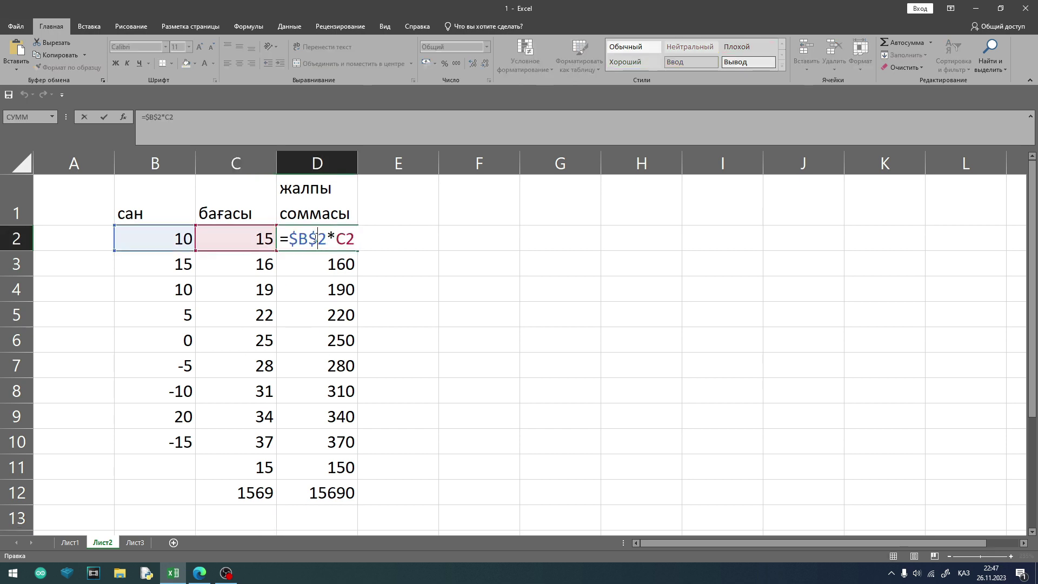
click(180, 318)
double_click(332, 238)
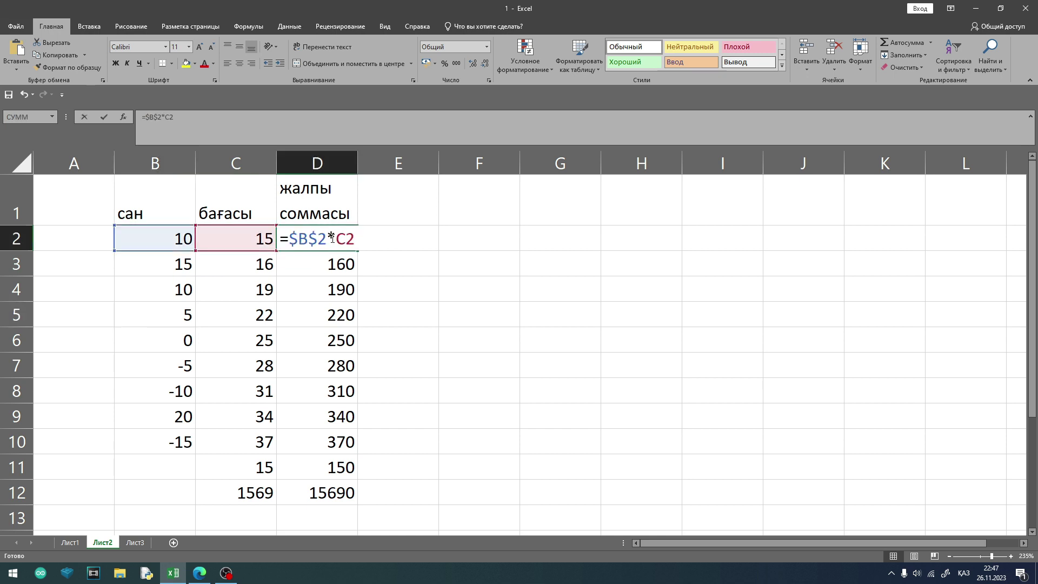
click(165, 117)
drag(183, 120, 150, 116)
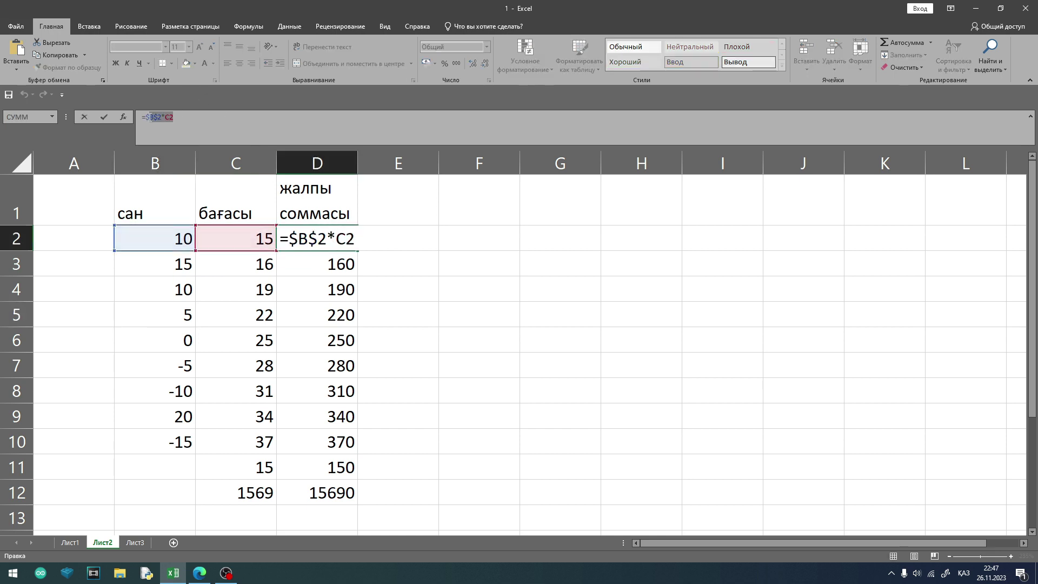
key(BackSpace)
key(BackSpace)
click(188, 314)
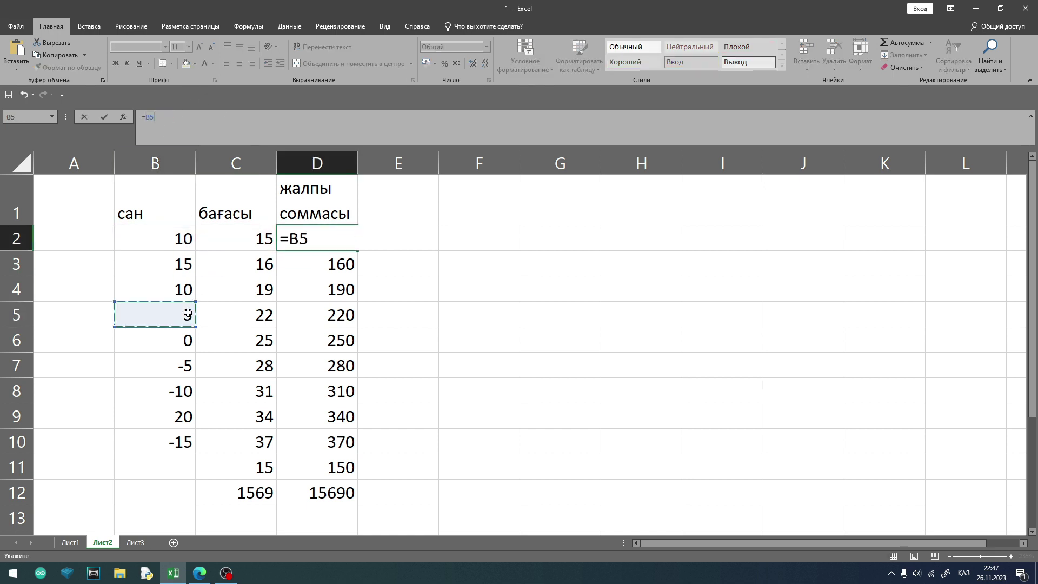
key(F4)
key(F2)
text(*)
click(264, 238)
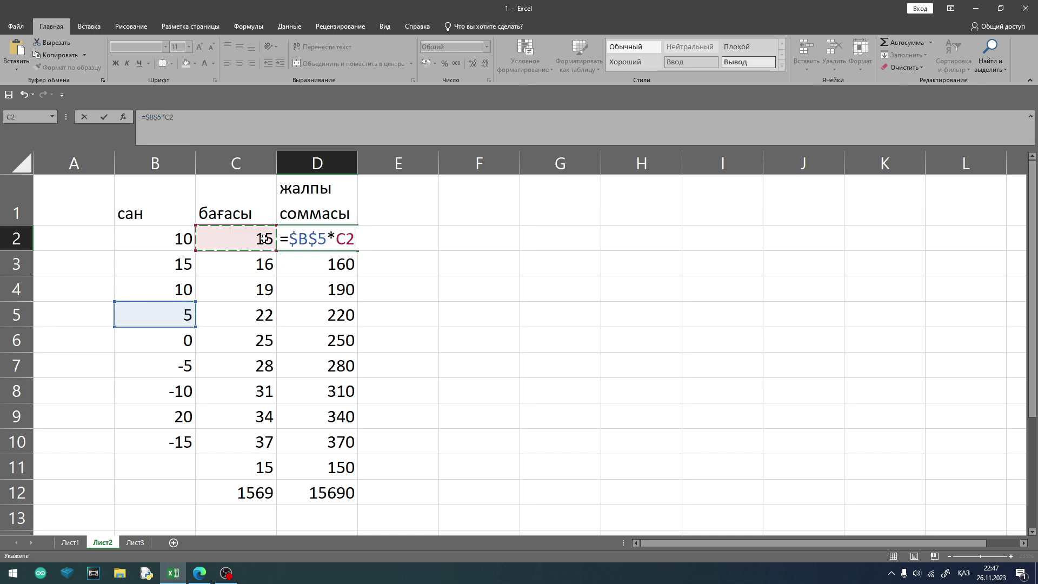
key(Return)
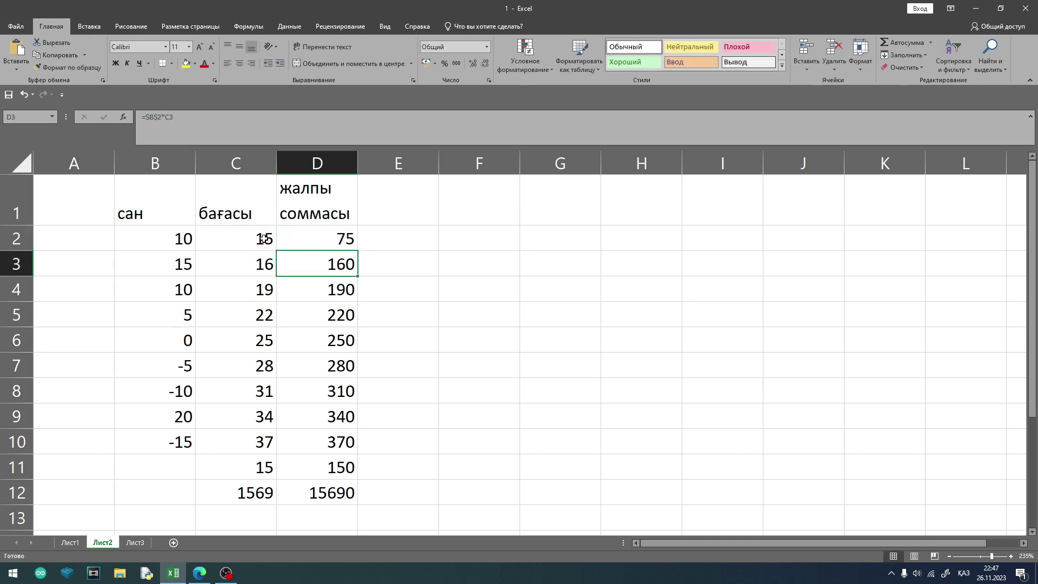
Copy the formula from D2 down through D12.
click(350, 243)
drag(354, 248, 366, 505)
click(440, 439)
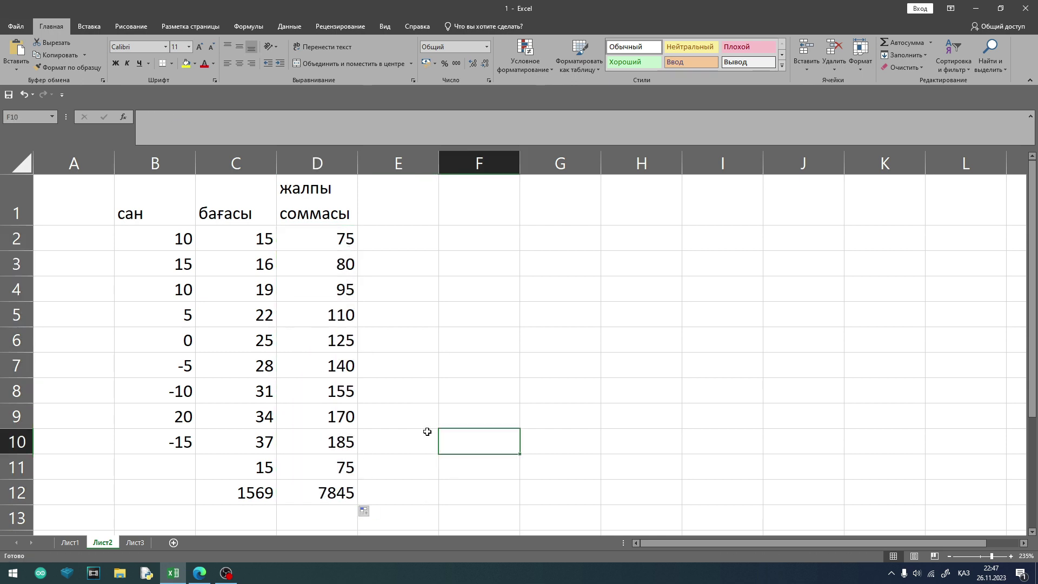
Check cell B5 and the references used by the formulas in the total column from D2 to D8.
click(170, 312)
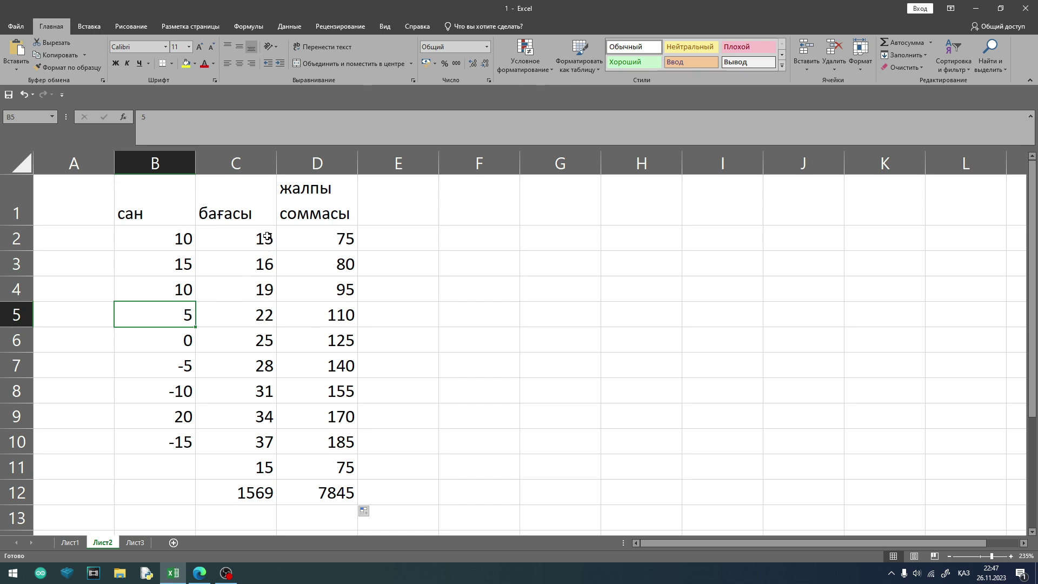
double_click(338, 238)
key(Return)
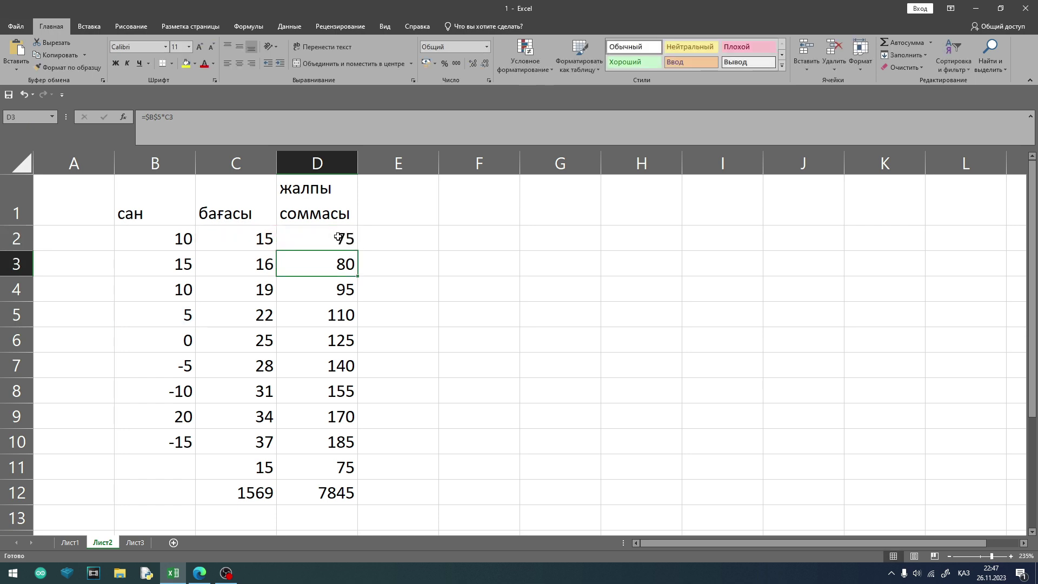
double_click(338, 260)
key(Return)
double_click(318, 295)
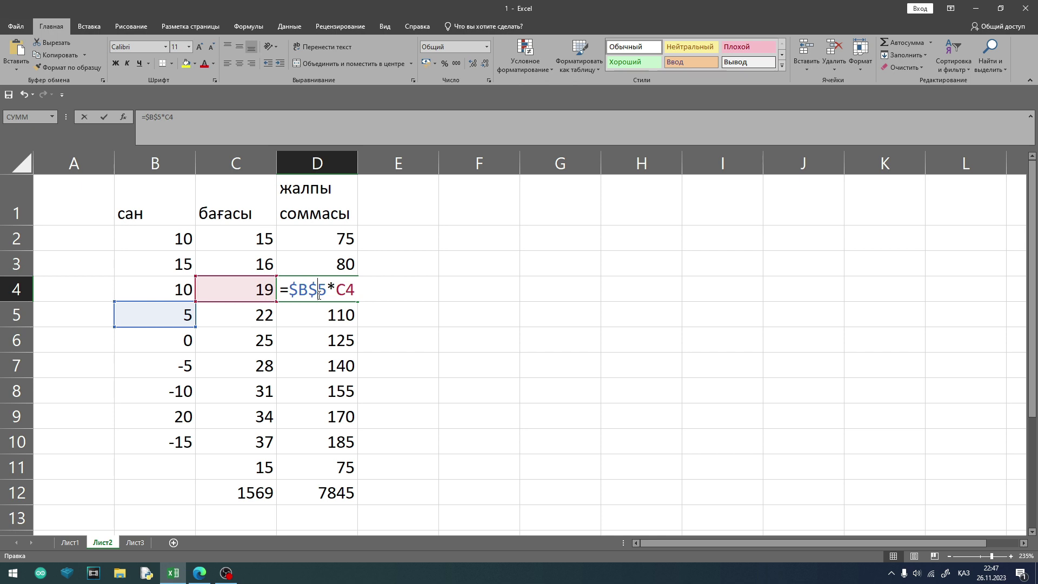
key(Return)
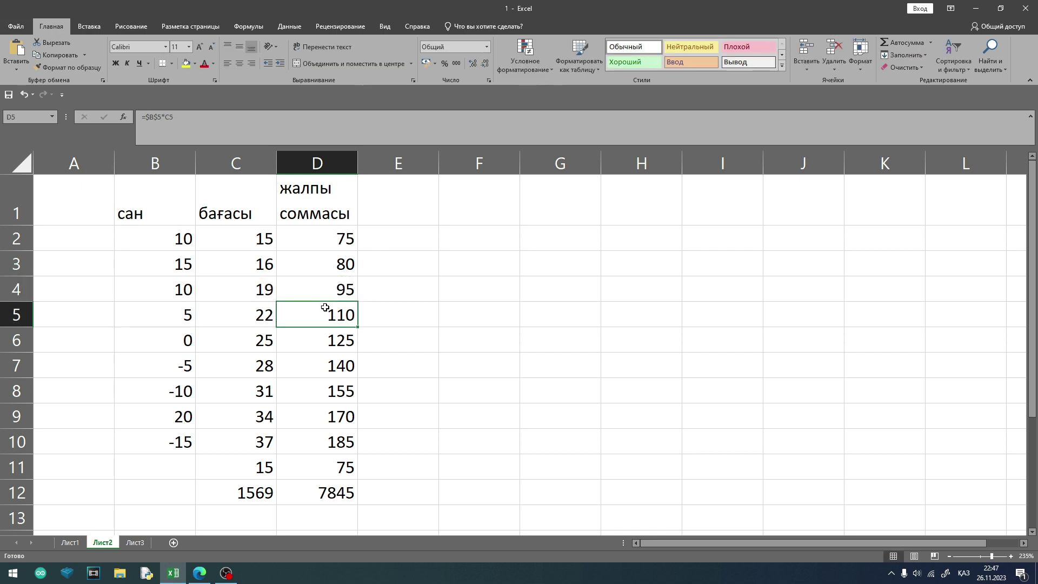
double_click(327, 307)
key(Return)
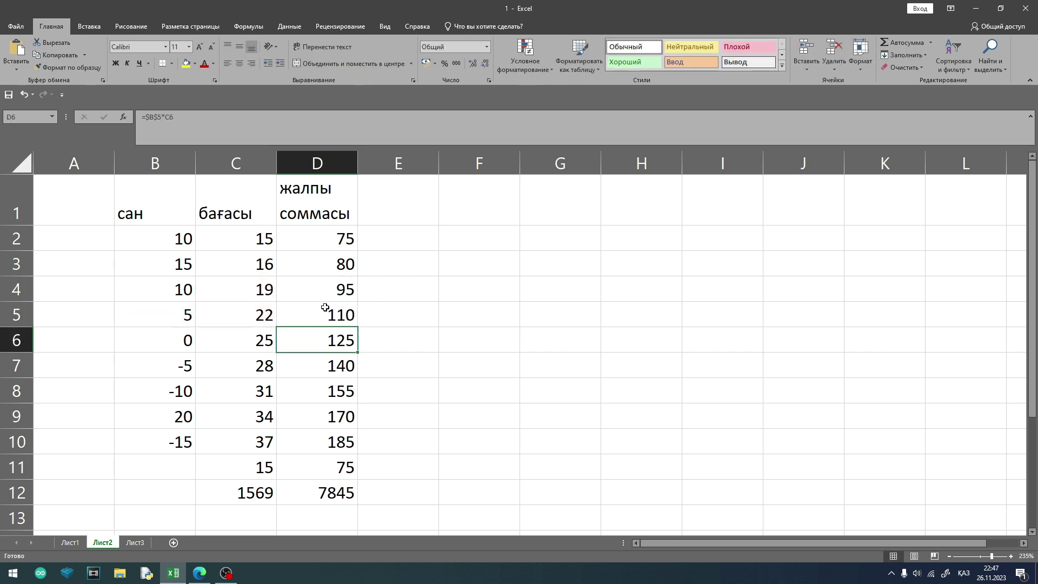
double_click(329, 370)
key(Return)
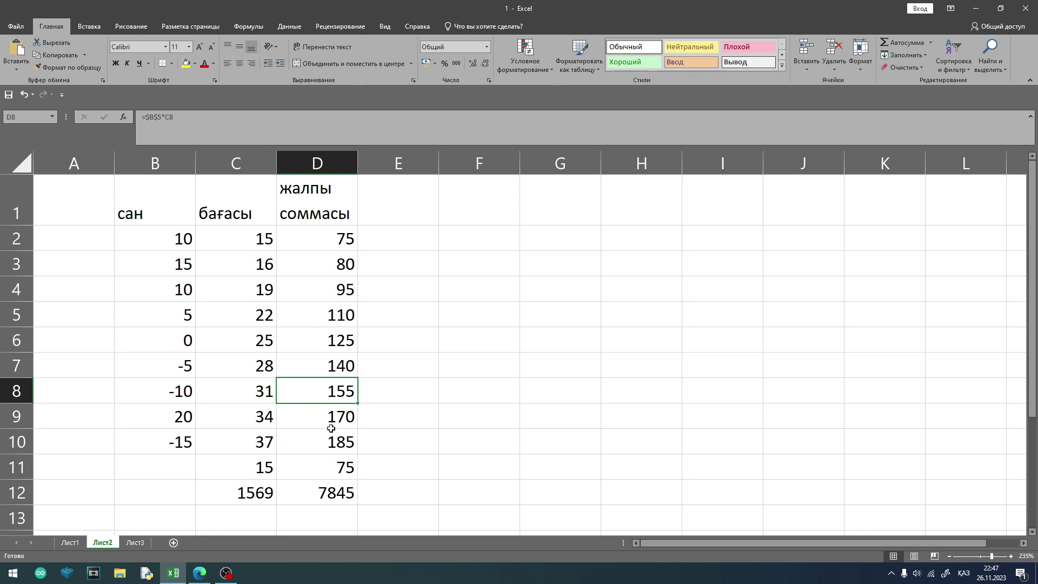
double_click(345, 397)
key(Return)
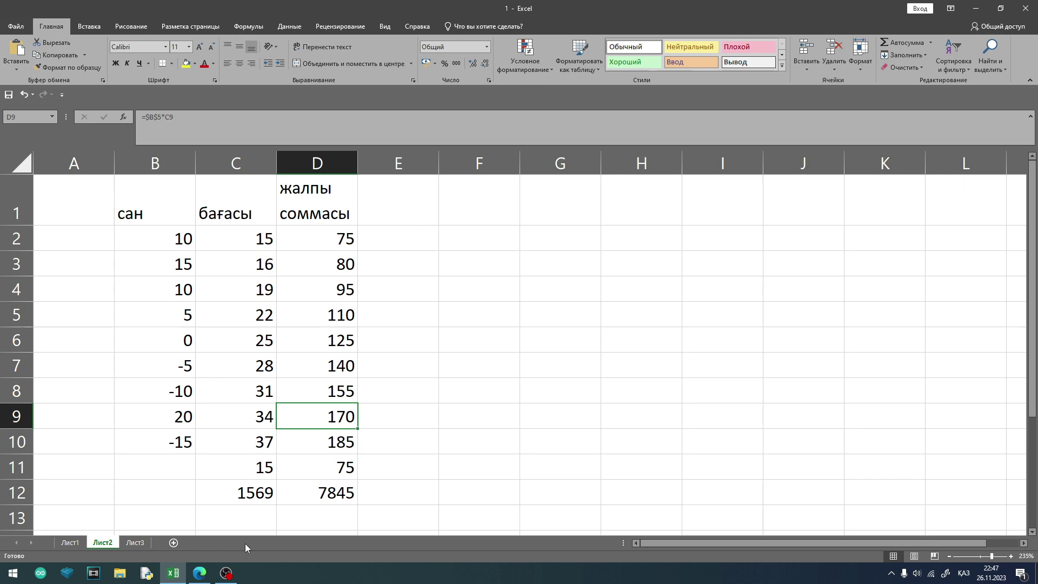
Switch to the textbook PDF in Edge and read practical task 1 on page 88, including its model table in figure 3.
click(205, 573)
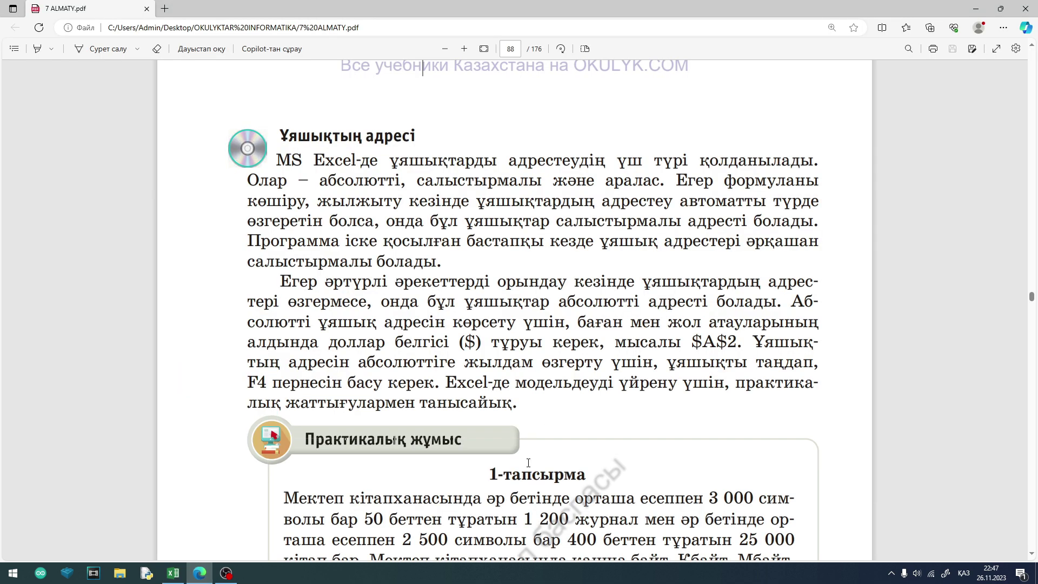
scroll(551, 427, down, 5)
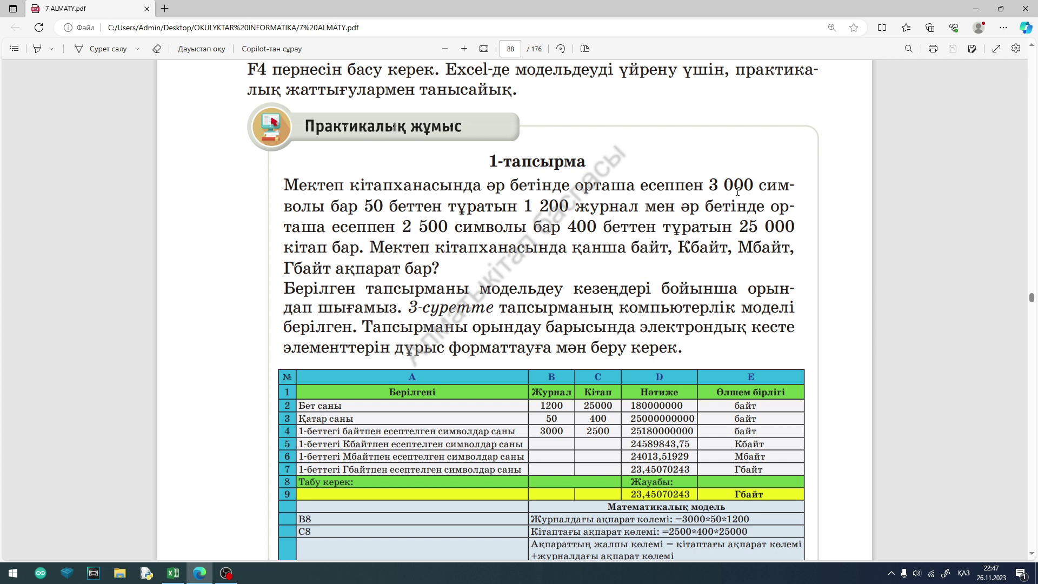
drag(723, 187, 754, 190)
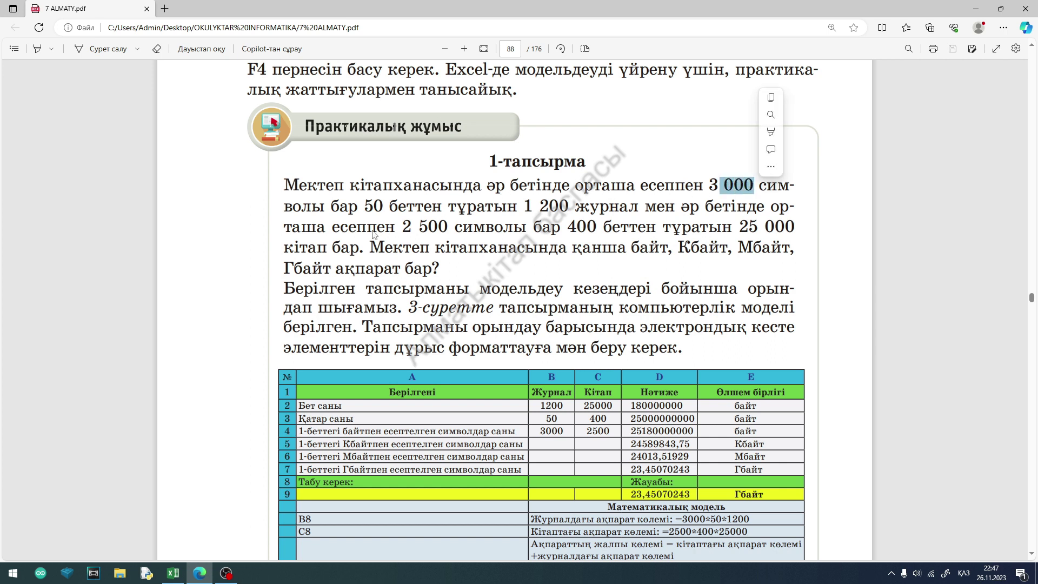
click(357, 222)
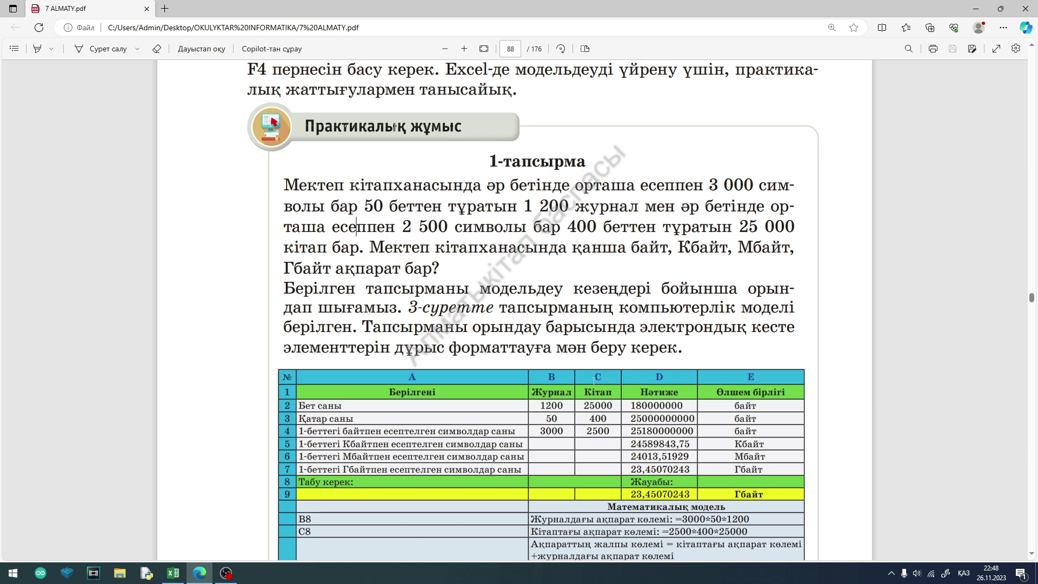
scroll(703, 424, down, 1)
scroll(703, 423, down, 3)
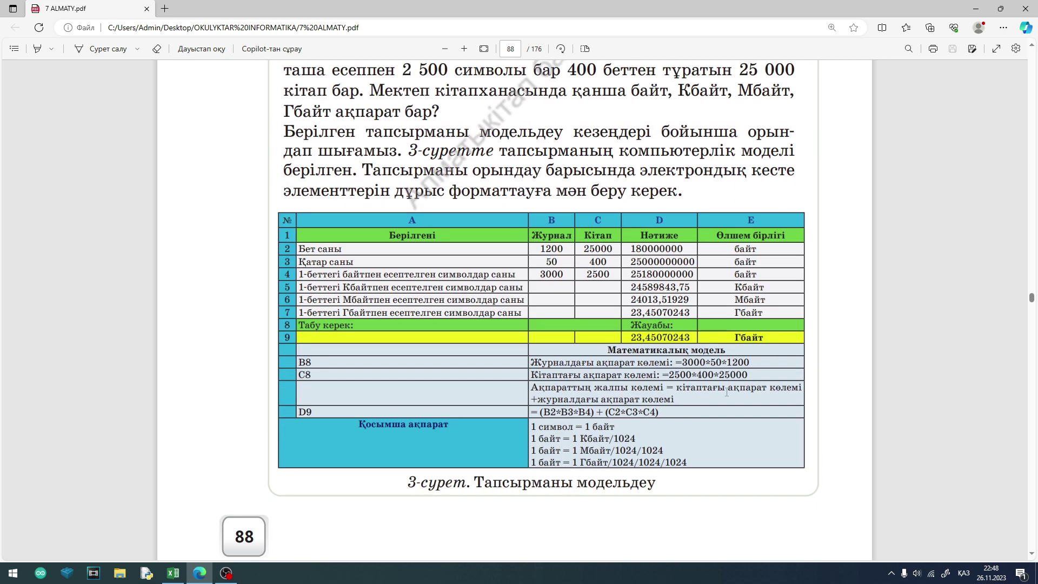